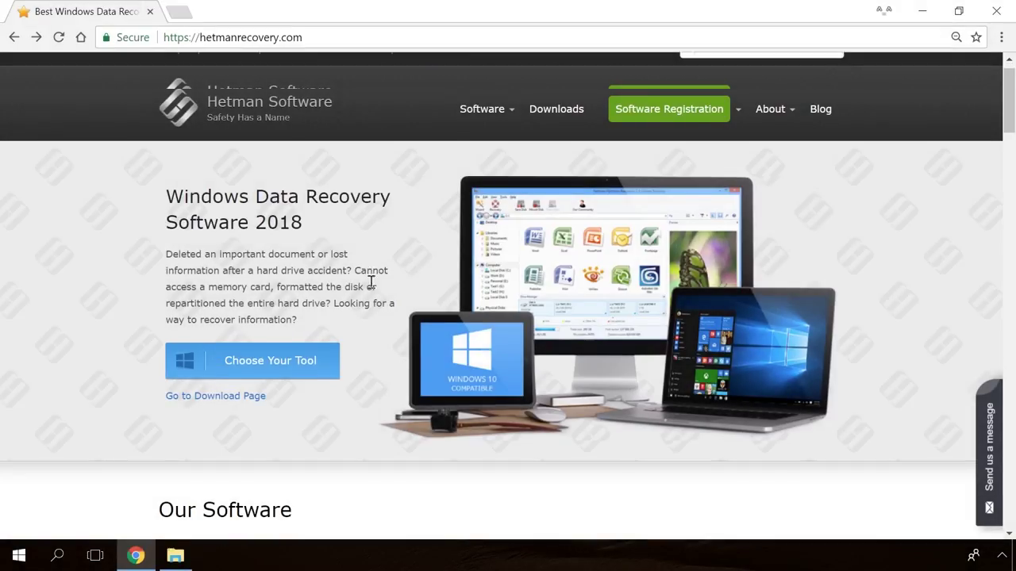
Open Hetman's Partition Recovery product page from the homepage and start the Free Download.
scroll(371, 284, "down", 5)
scroll(370, 287, "down", 4)
scroll(370, 288, "down", 5)
scroll(369, 287, "down", 5)
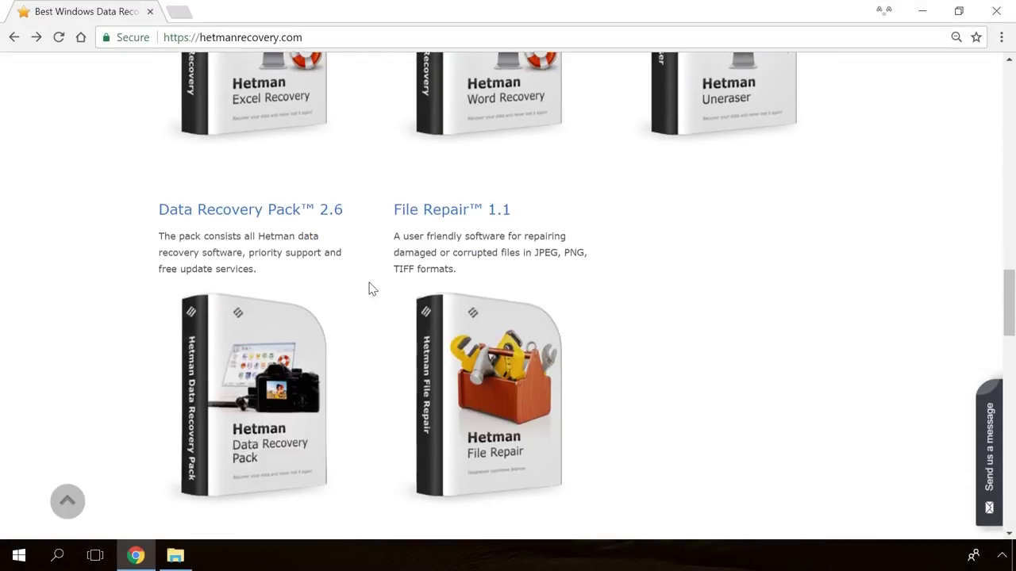
scroll(370, 287, "up", 5)
scroll(370, 287, "up", 5)
scroll(349, 290, "up", 3)
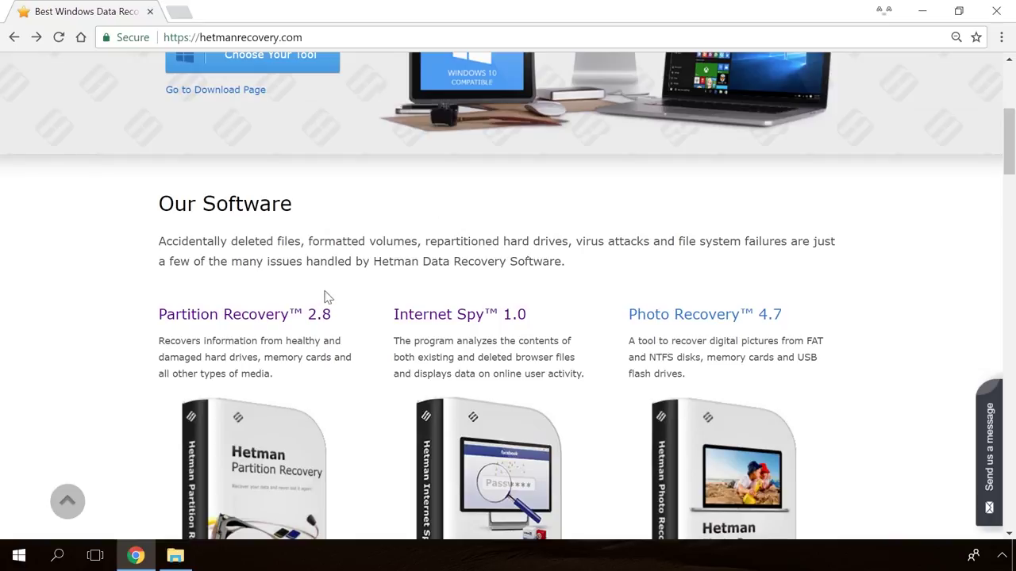
left_click(279, 317)
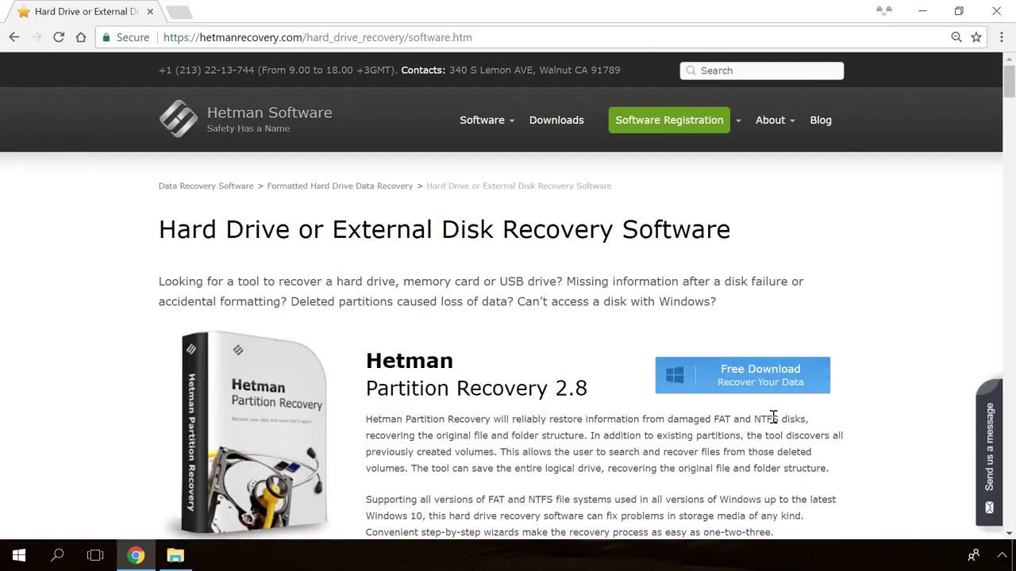
left_click(732, 381)
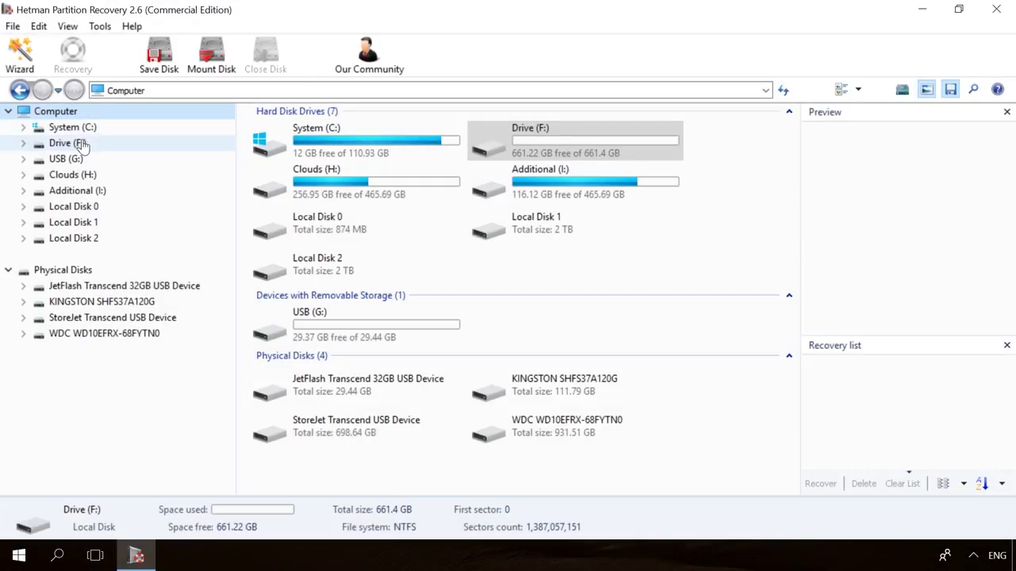
Finish the Drive F: analysis, select the deleted mp4 video, and recover it to hard disk.
left_click(633, 431)
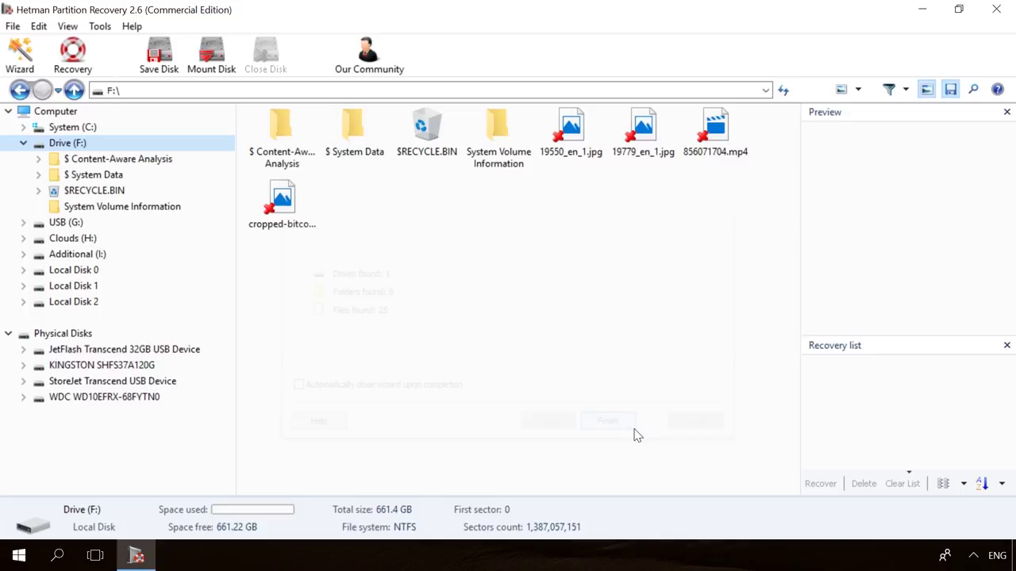
left_click(642, 135)
left_click(724, 129)
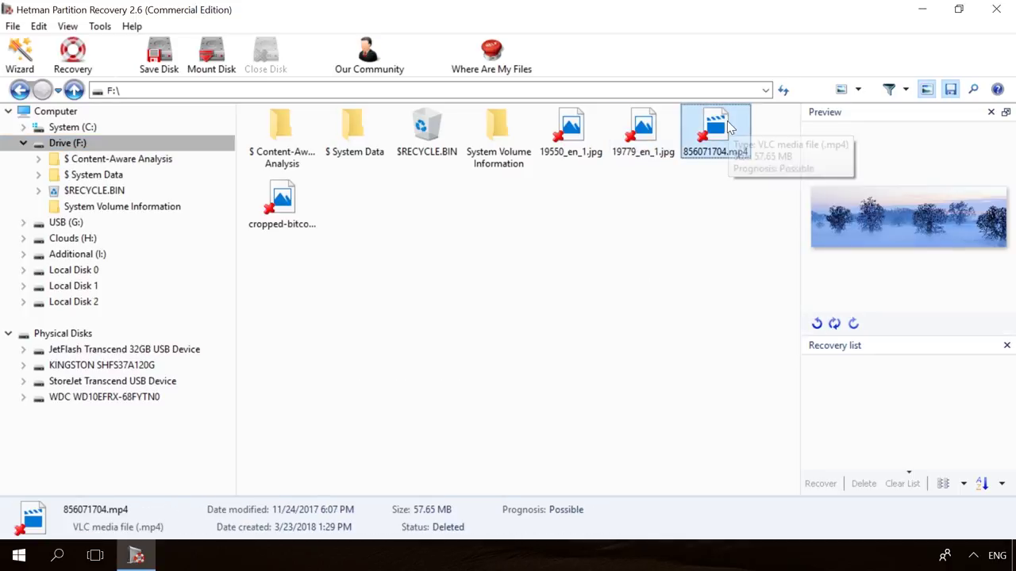
left_click(72, 54)
left_click(607, 428)
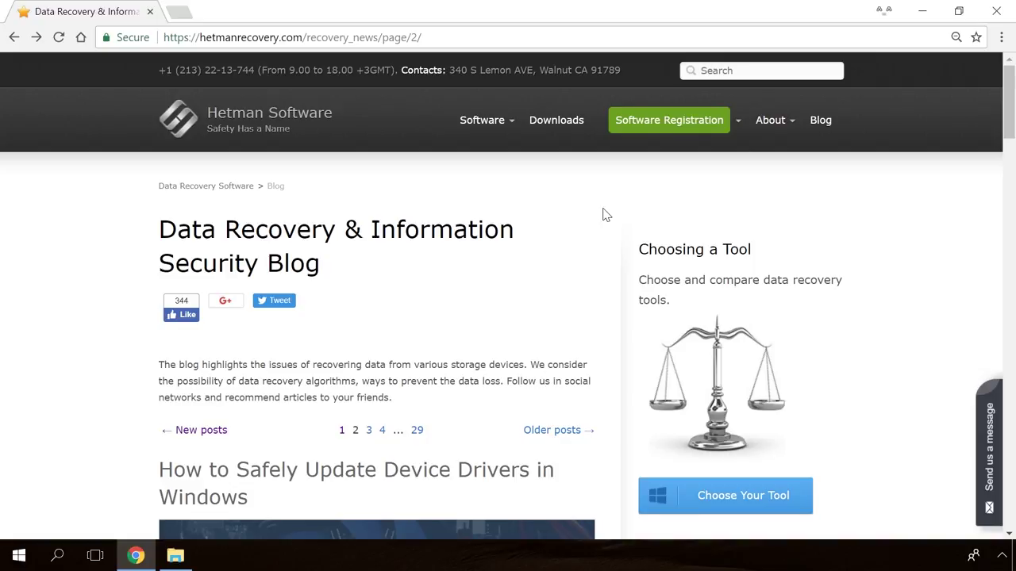
Browse the recovery blog and open the 'Windows Detected a Hard Disk Problem' article.
scroll(604, 214, "down", 4)
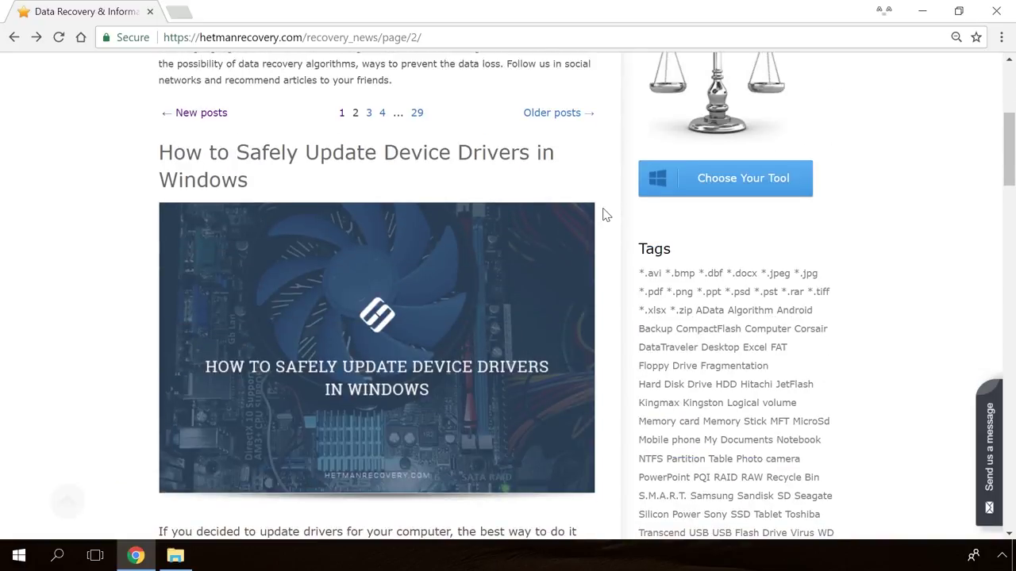
scroll(605, 214, "down", 5)
scroll(605, 215, "down", 5)
scroll(604, 215, "down", 5)
scroll(605, 214, "down", 4)
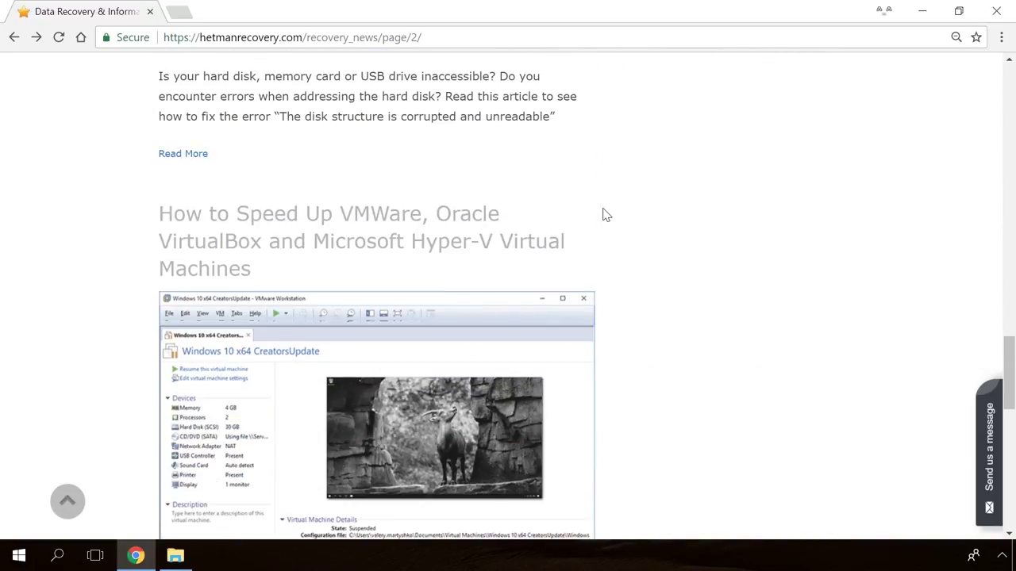
scroll(605, 214, "down", 3)
scroll(605, 214, "down", 4)
scroll(605, 215, "up", 9)
scroll(603, 213, "up", 4)
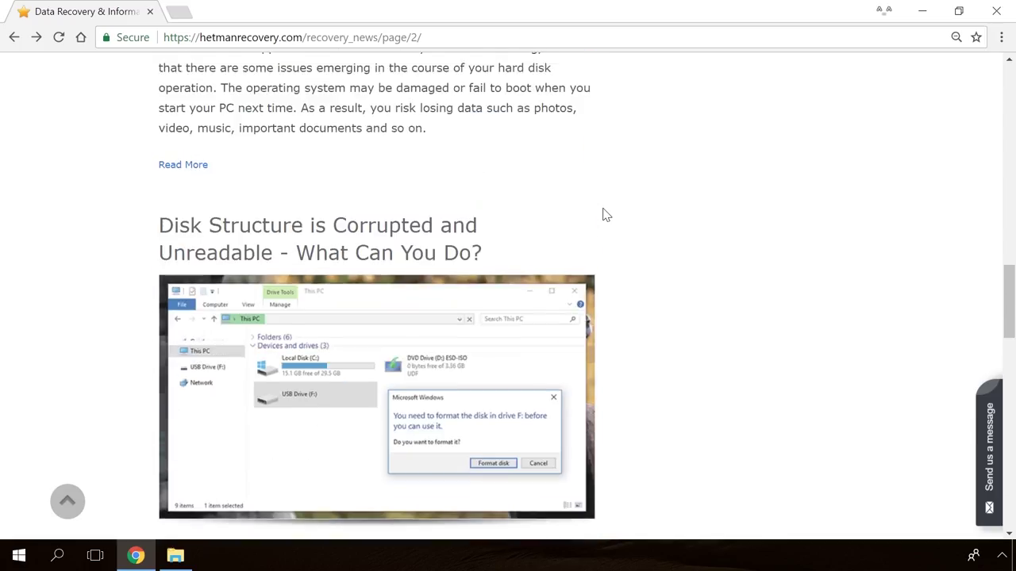
scroll(601, 213, "up", 7)
left_click(386, 287)
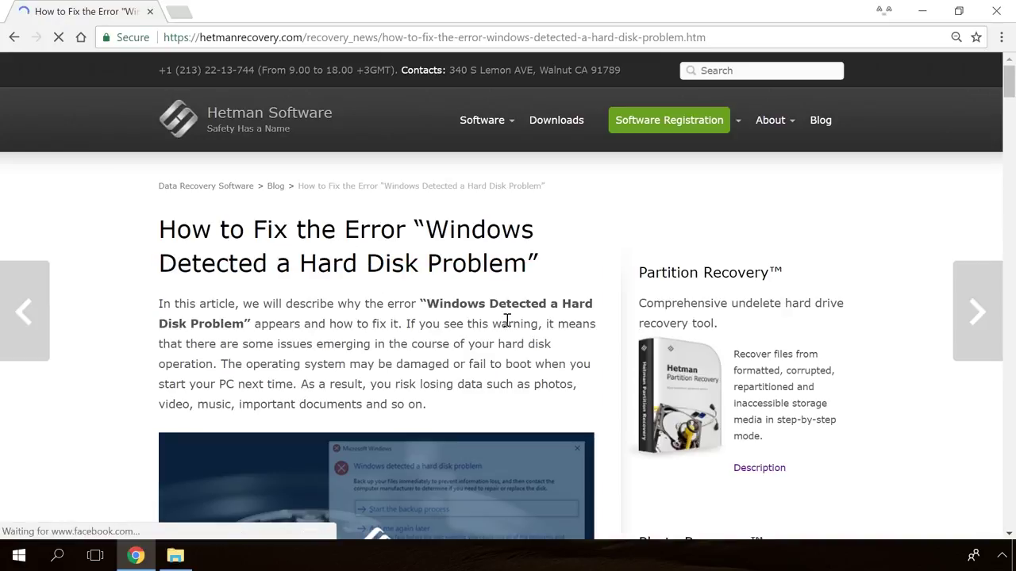
Read through the article, then open the Send us a message form and type 'Hello'.
scroll(605, 347, "down", 5)
scroll(605, 346, "down", 4)
scroll(604, 347, "down", 7)
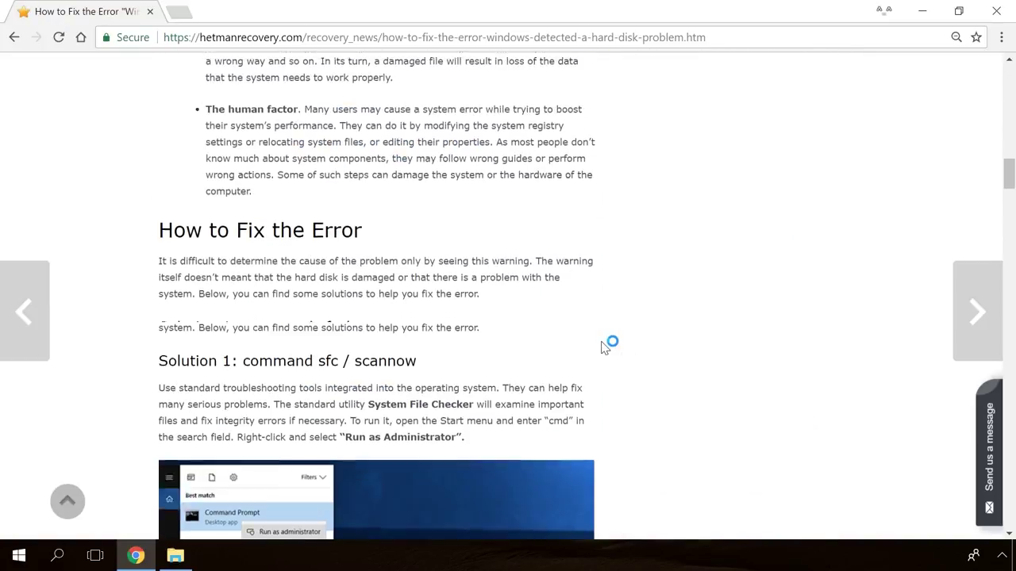
scroll(607, 343, "down", 4)
scroll(605, 346, "down", 8)
scroll(635, 353, "up", 3)
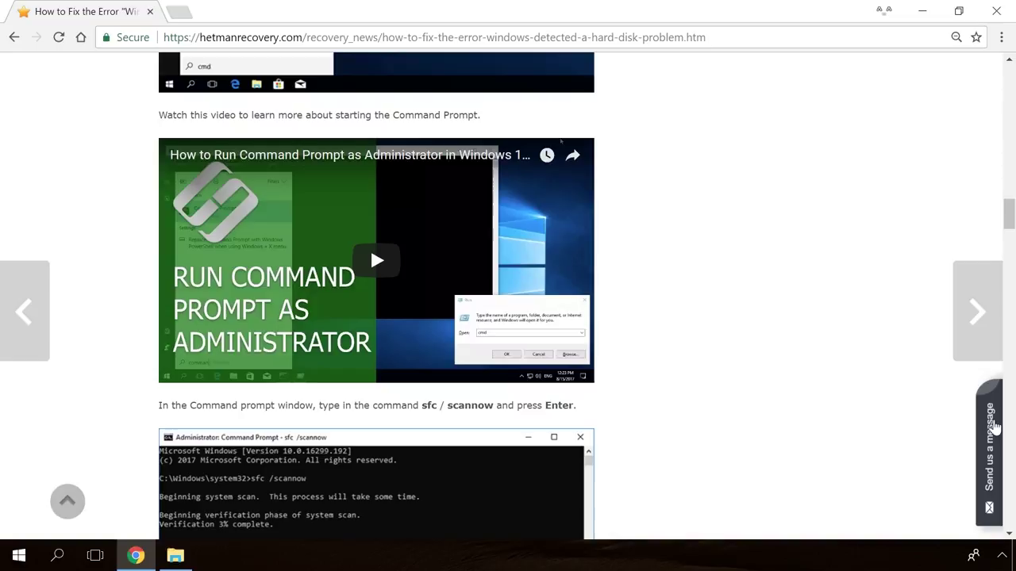
left_click(995, 428)
type("H")
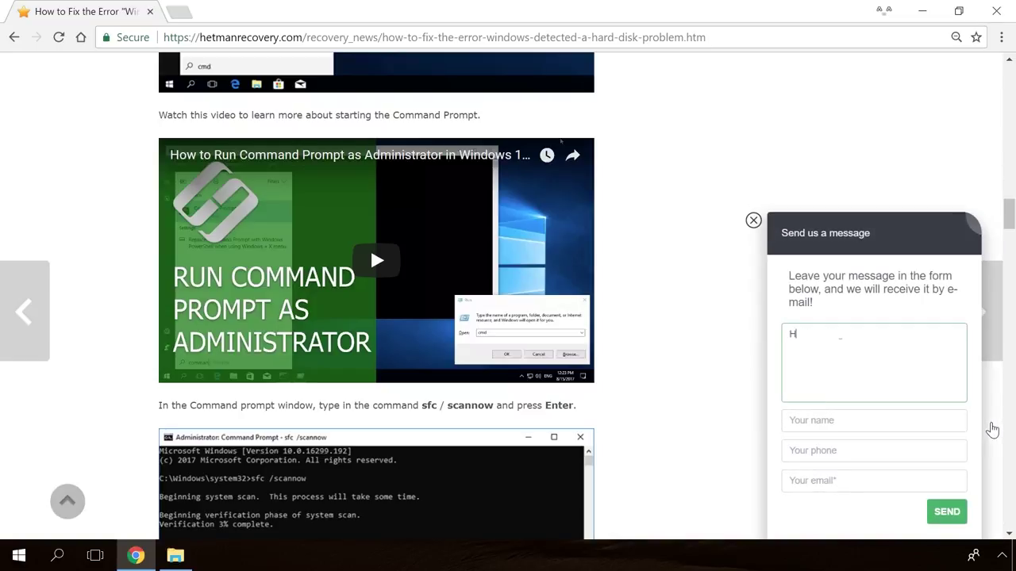
type("ello")
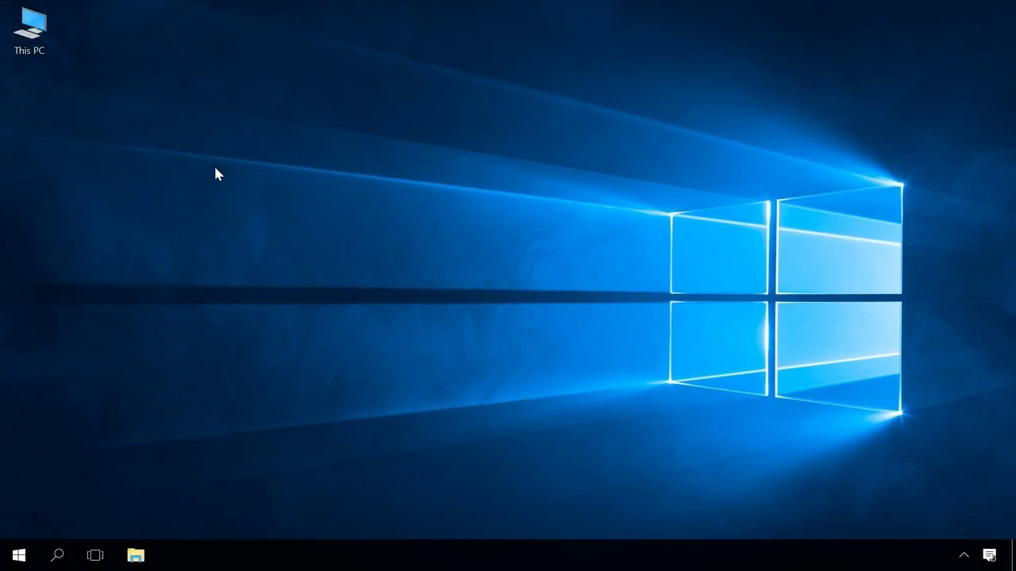
Launch Computer Management via This PC's Manage option and select its Disk Management section.
right_click(38, 32)
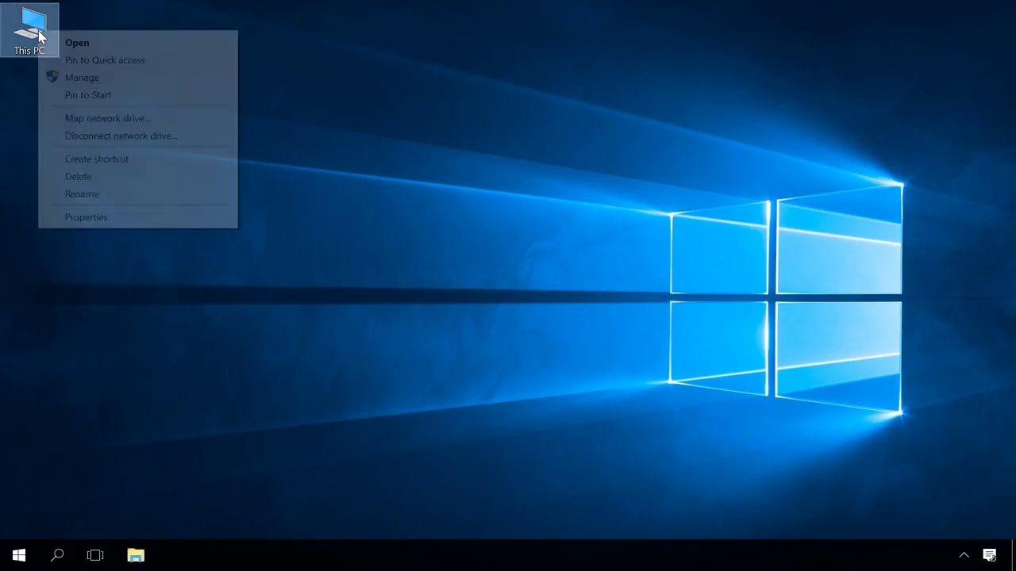
left_click(84, 78)
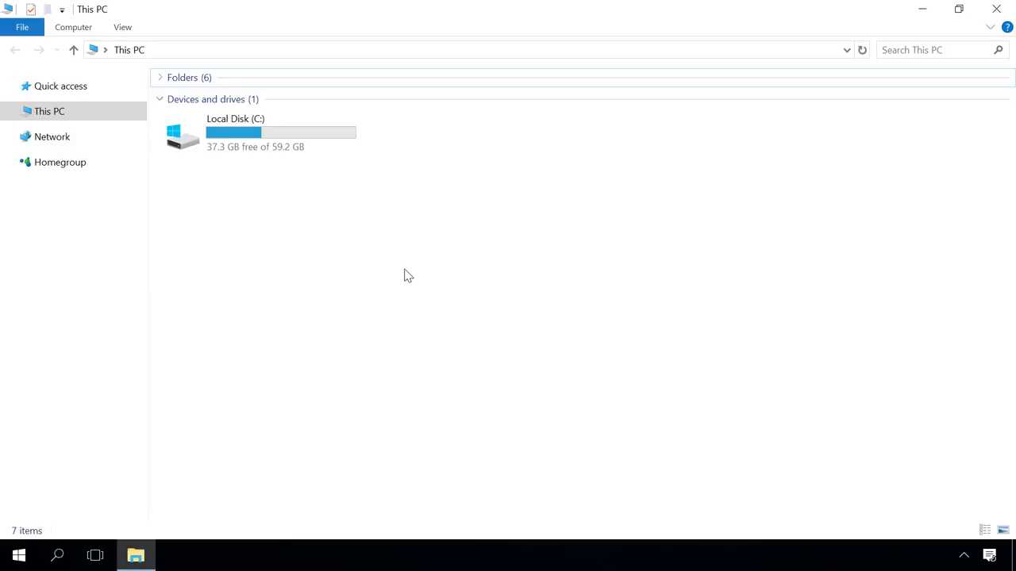
left_click(88, 30)
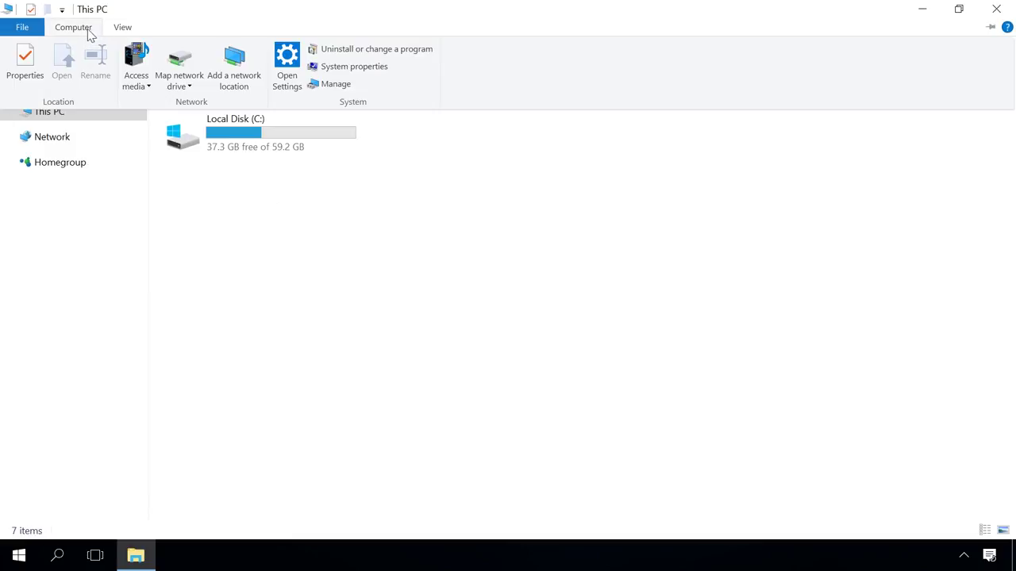
left_click(330, 85)
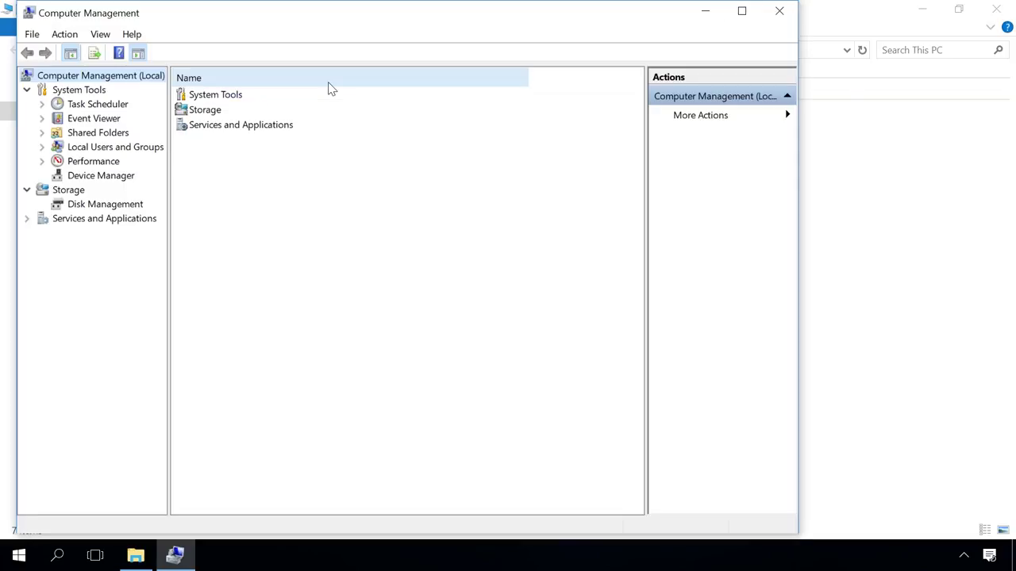
left_click(122, 206)
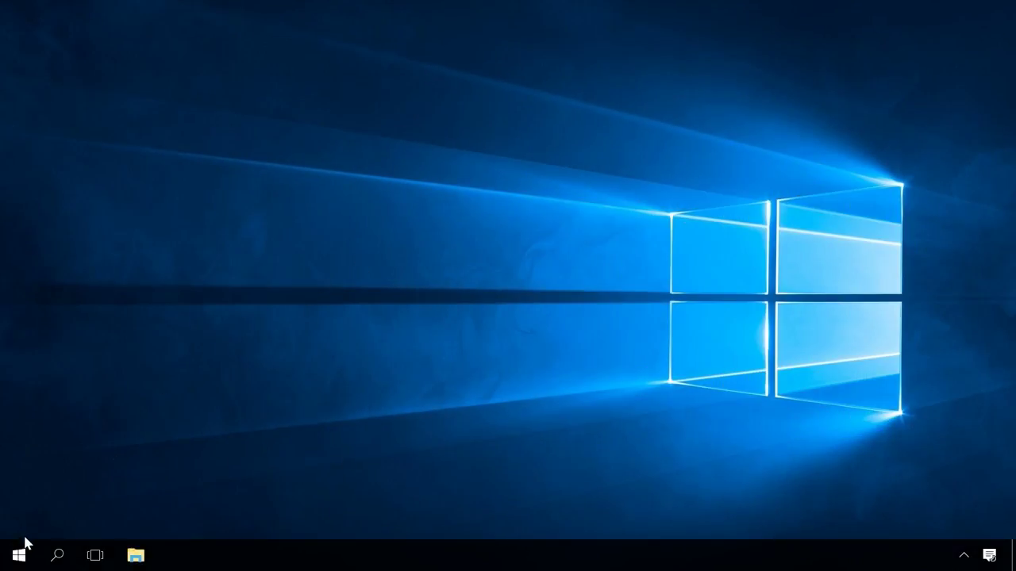
Launch standalone Disk Management from the Win+X menu and select the C: partition.
right_click(19, 553)
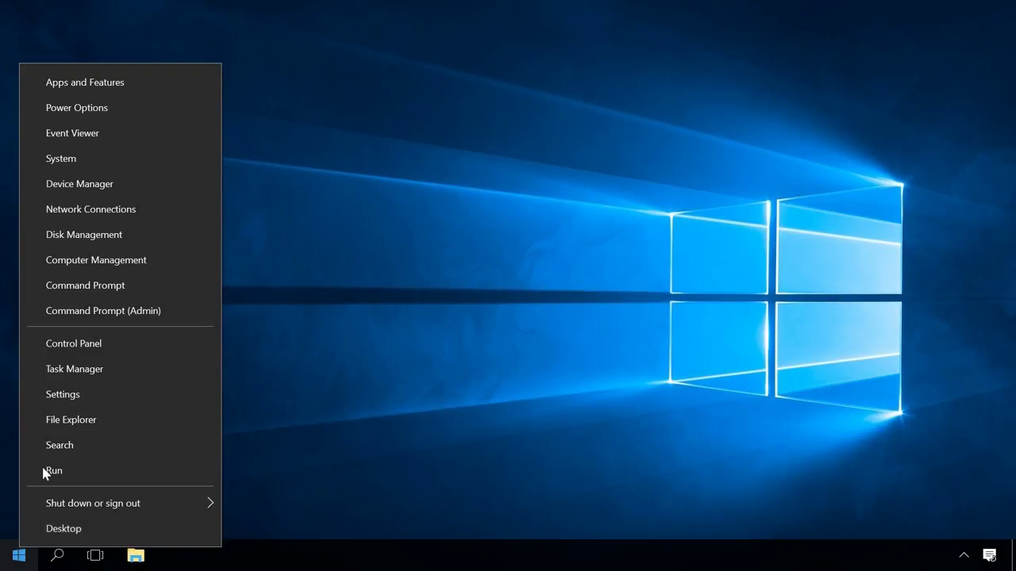
left_click(90, 238)
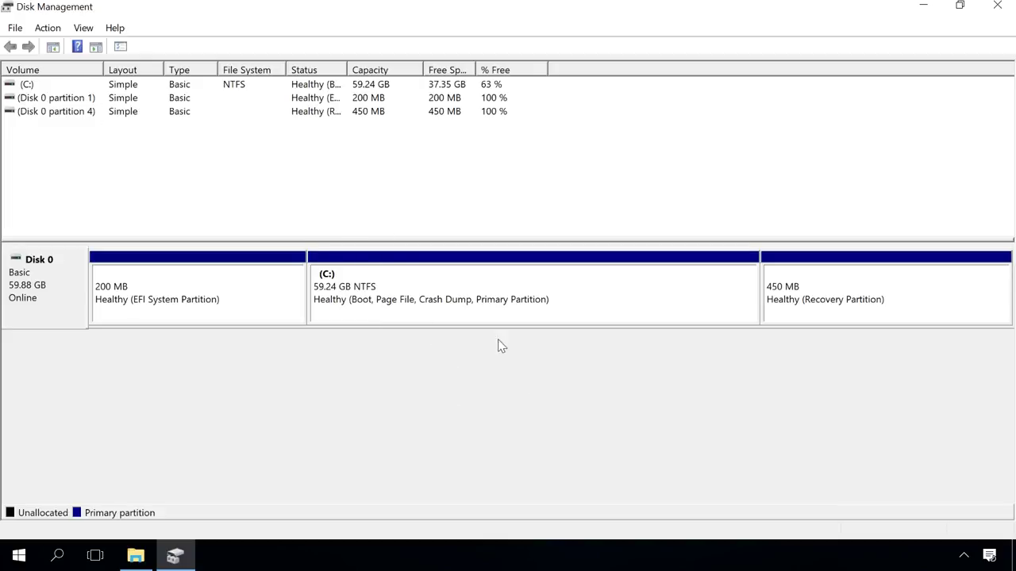
left_click(484, 285)
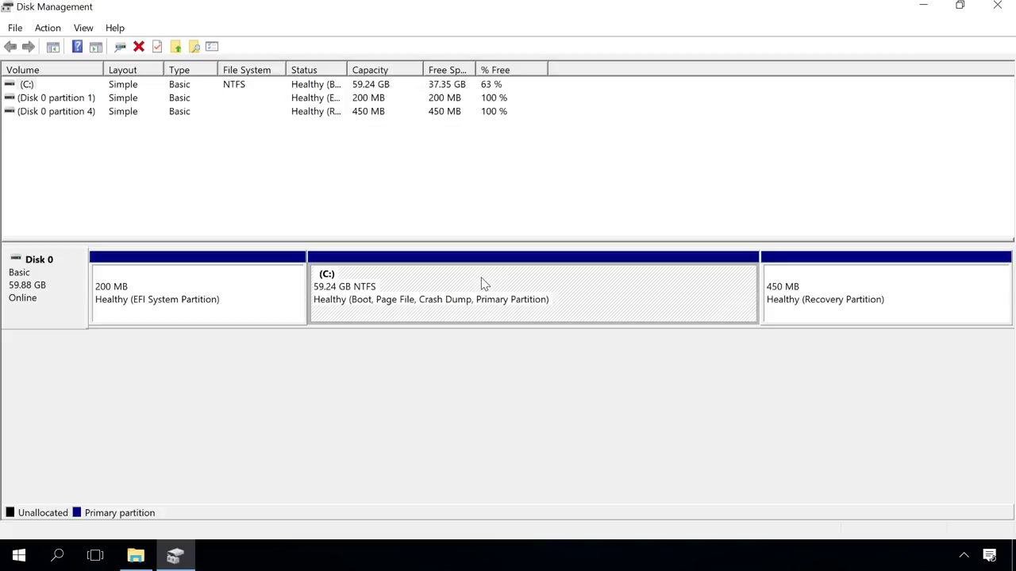
Shrink the C: partition by 2000 MB, replacing the too-large 40000 entry first.
right_click(484, 284)
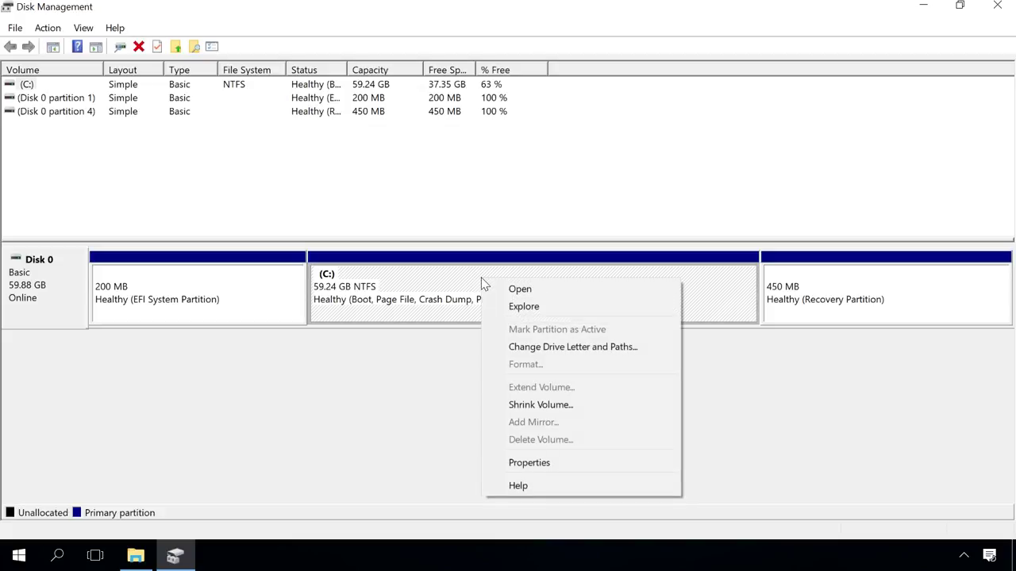
left_click(539, 406)
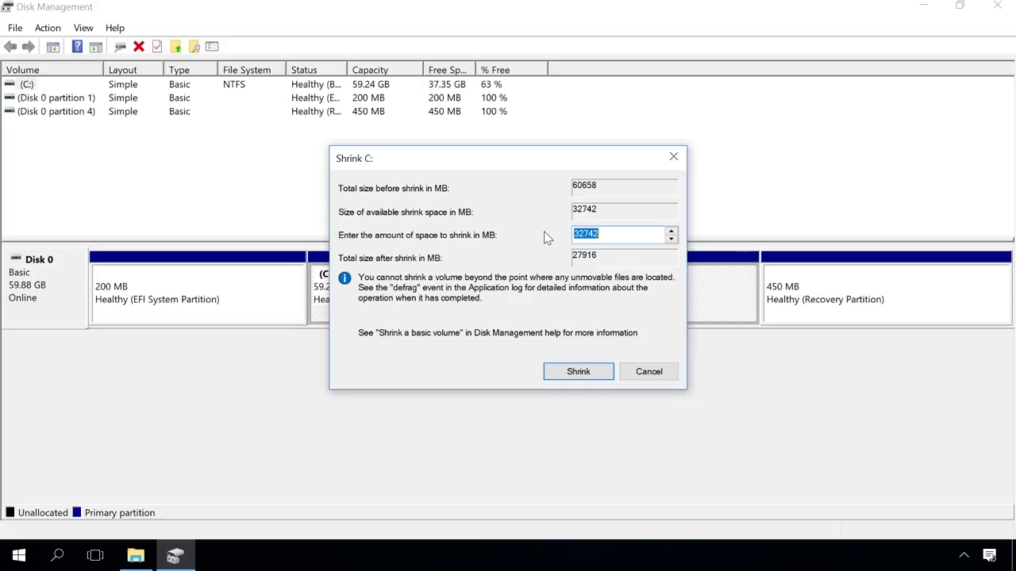
type("4000")
type("0")
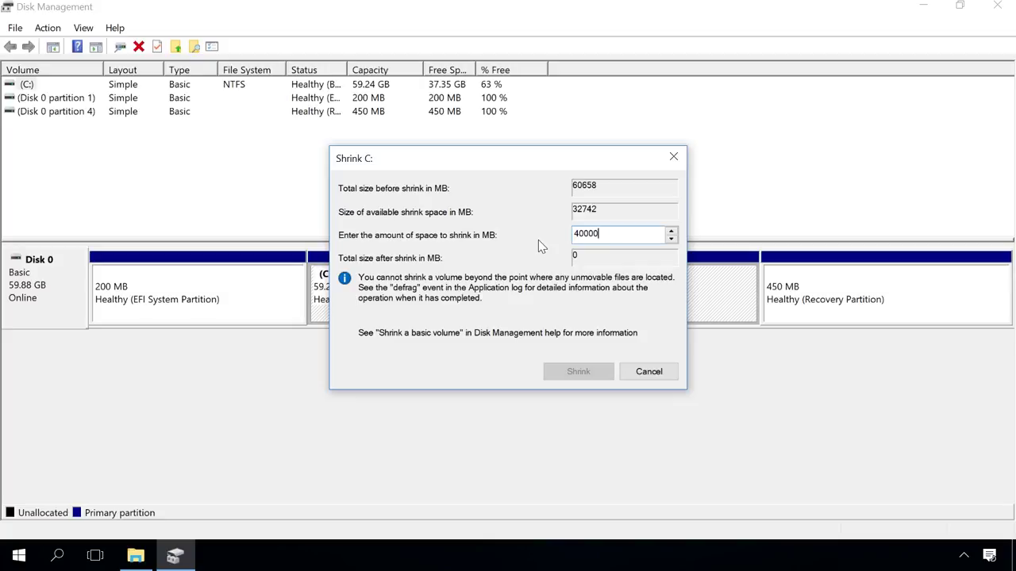
left_click_drag(606, 233, 473, 218)
type("2")
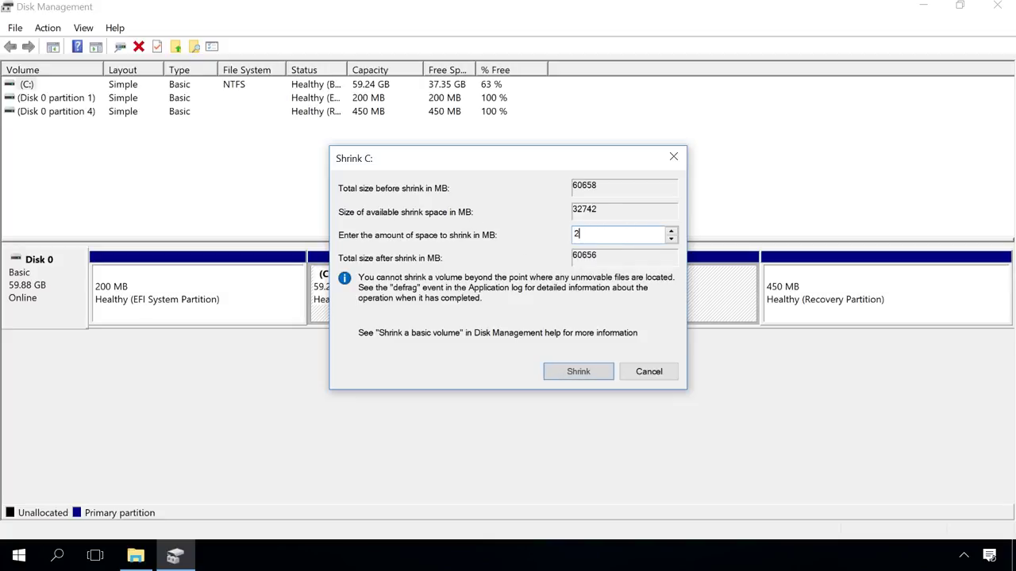
type("000")
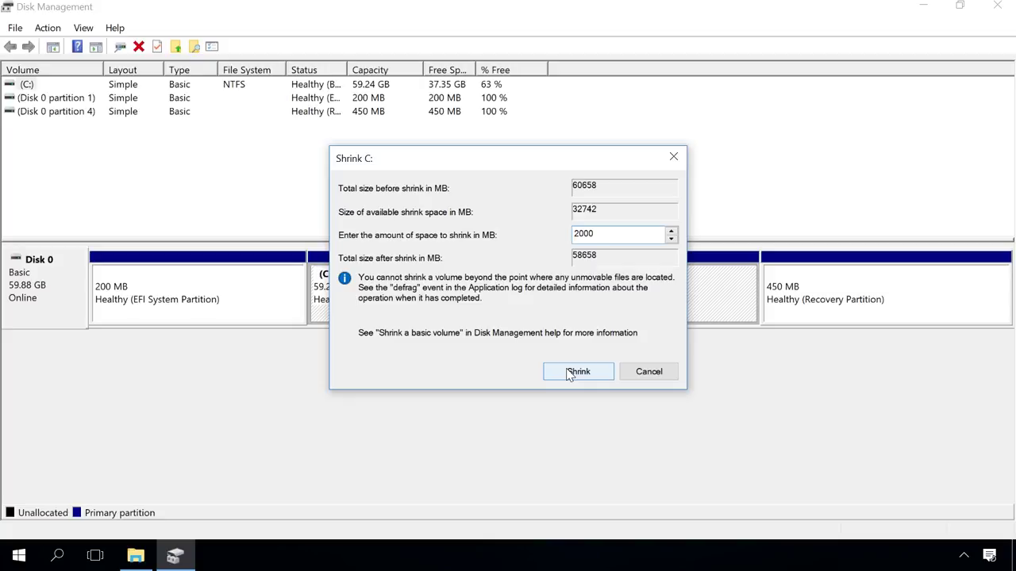
left_click(568, 373)
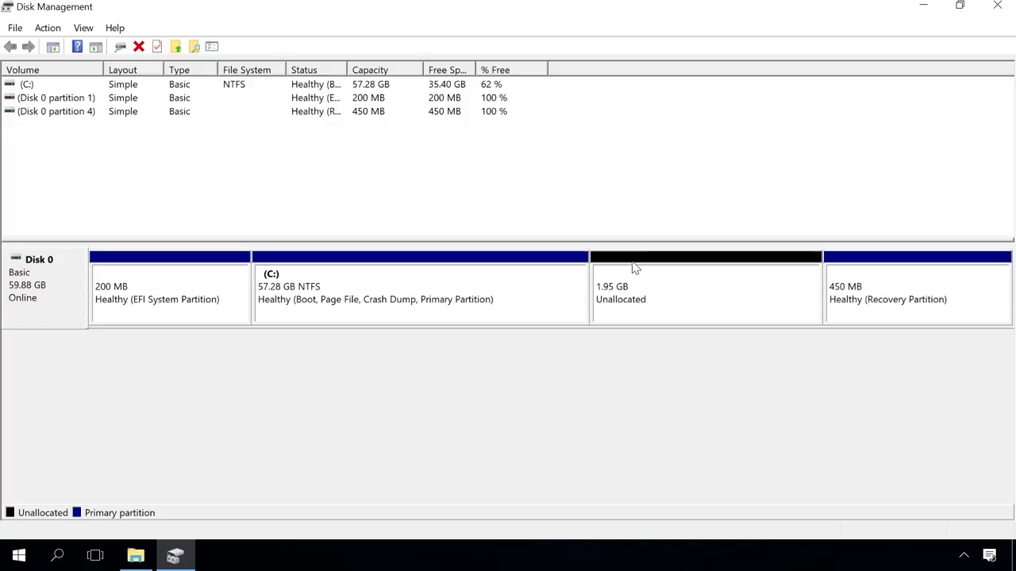
Create a 1999 MB NTFS New Volume with letter D in Disk 0's unallocated space.
left_click(680, 293)
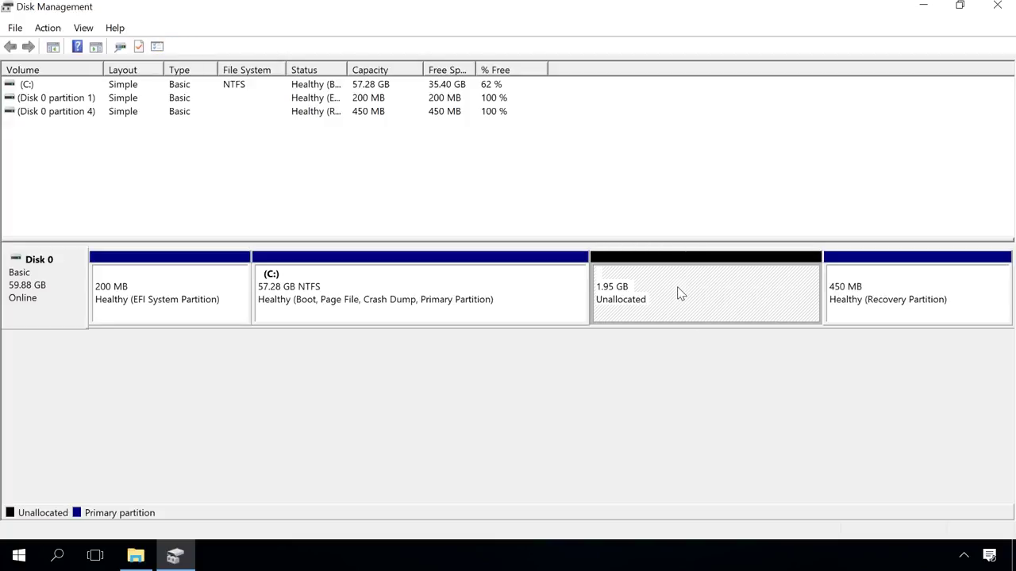
right_click(680, 293)
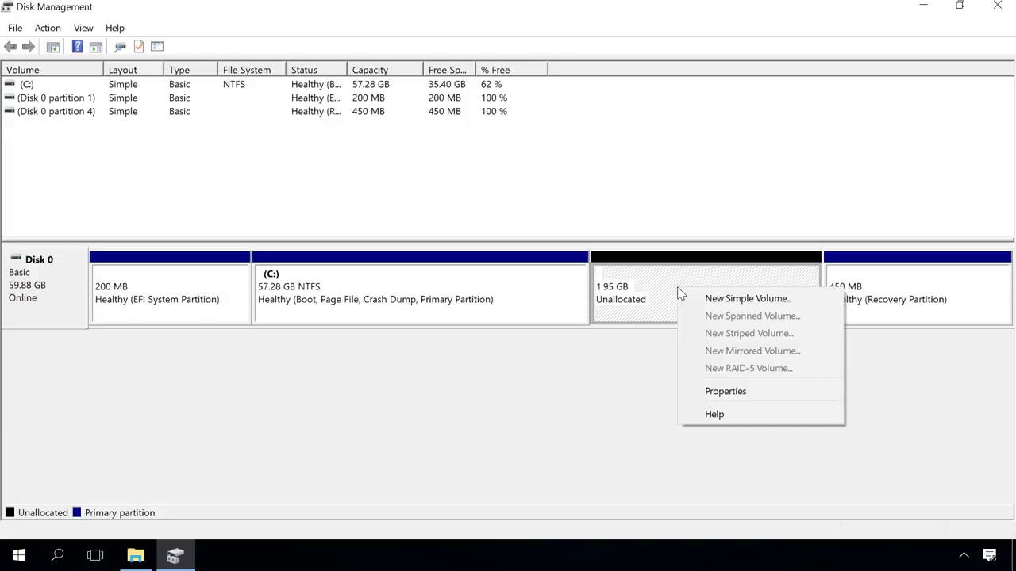
left_click(737, 300)
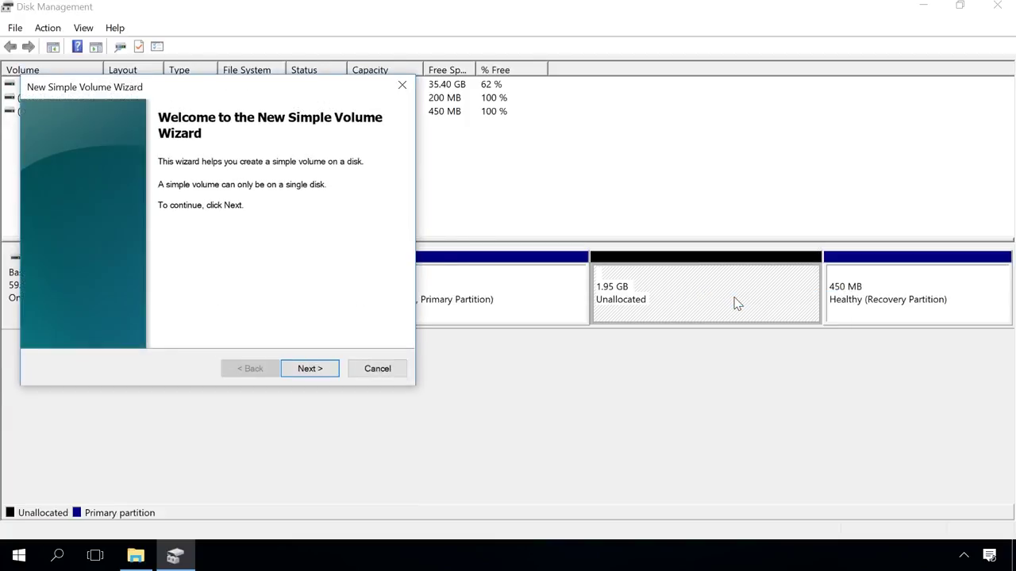
left_click(310, 369)
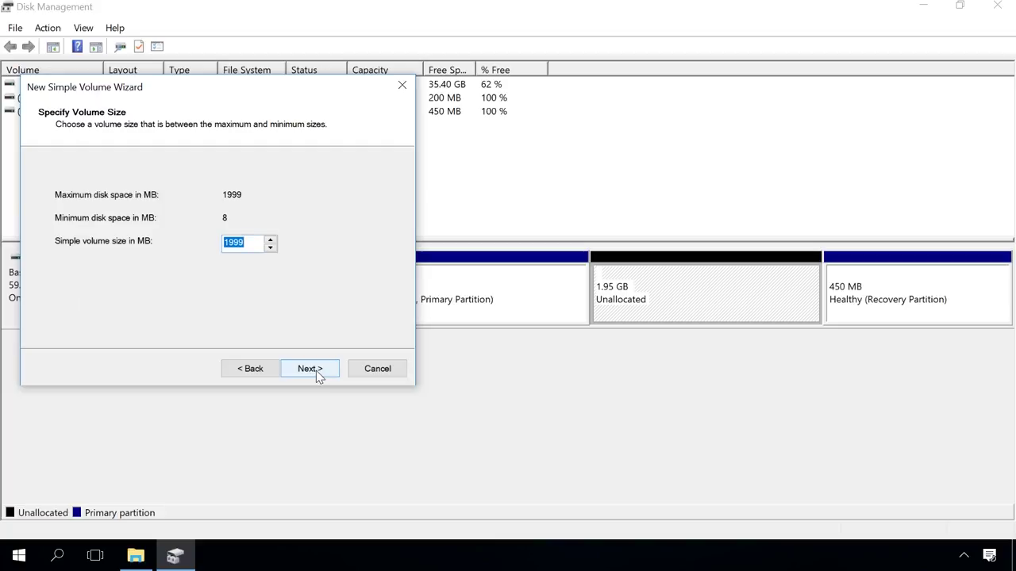
left_click(318, 376)
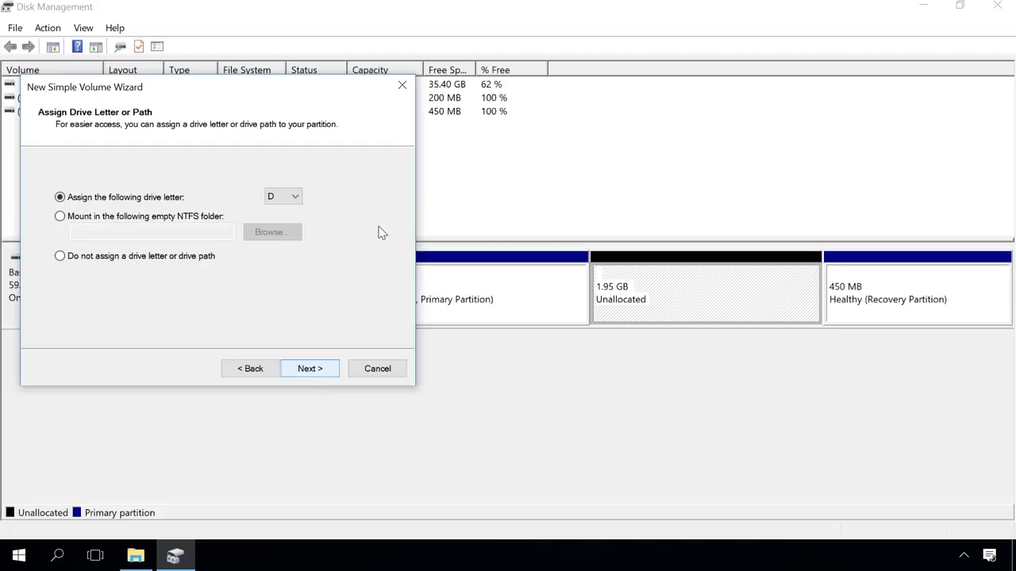
left_click(312, 377)
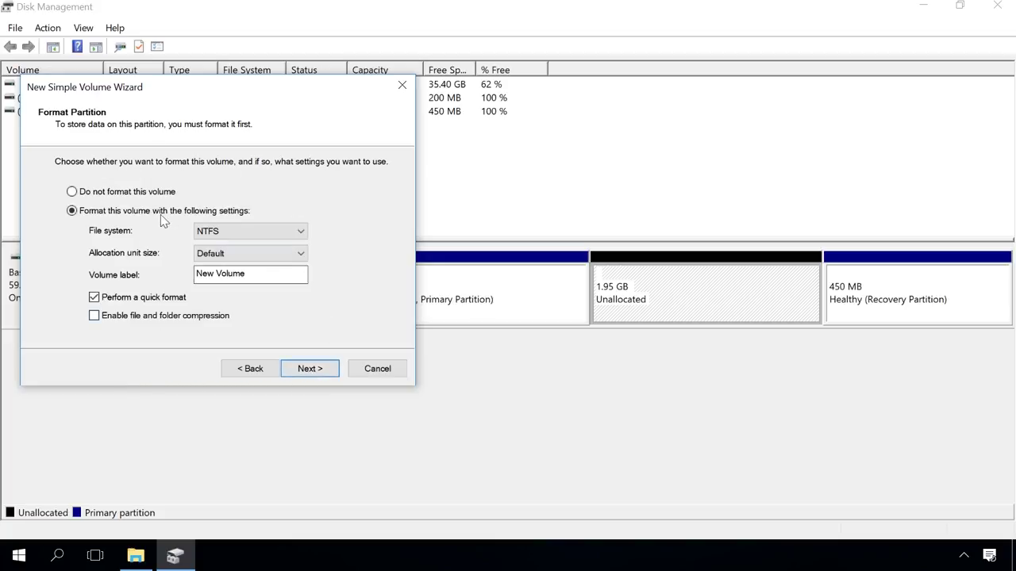
left_click(295, 371)
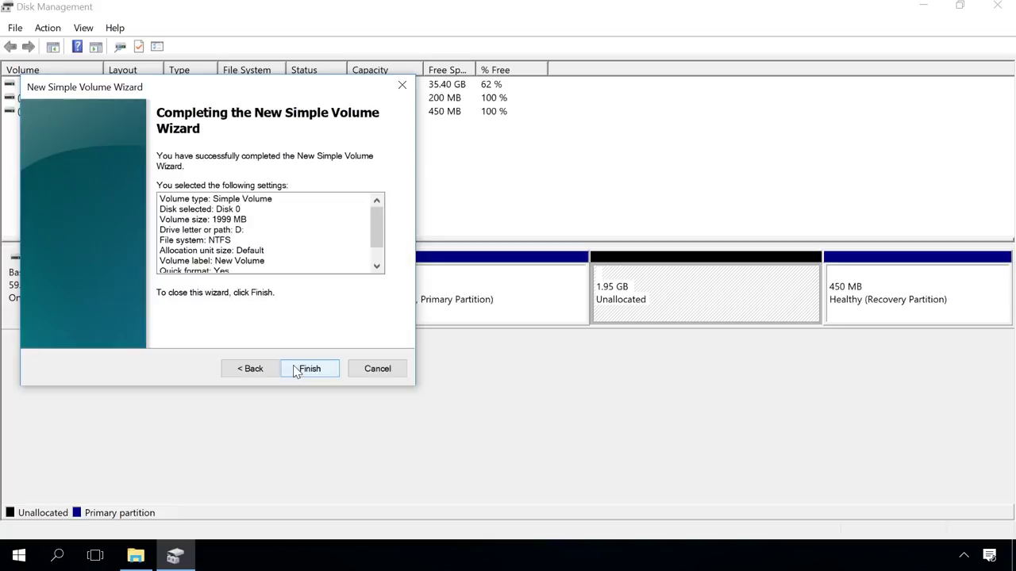
left_click(295, 370)
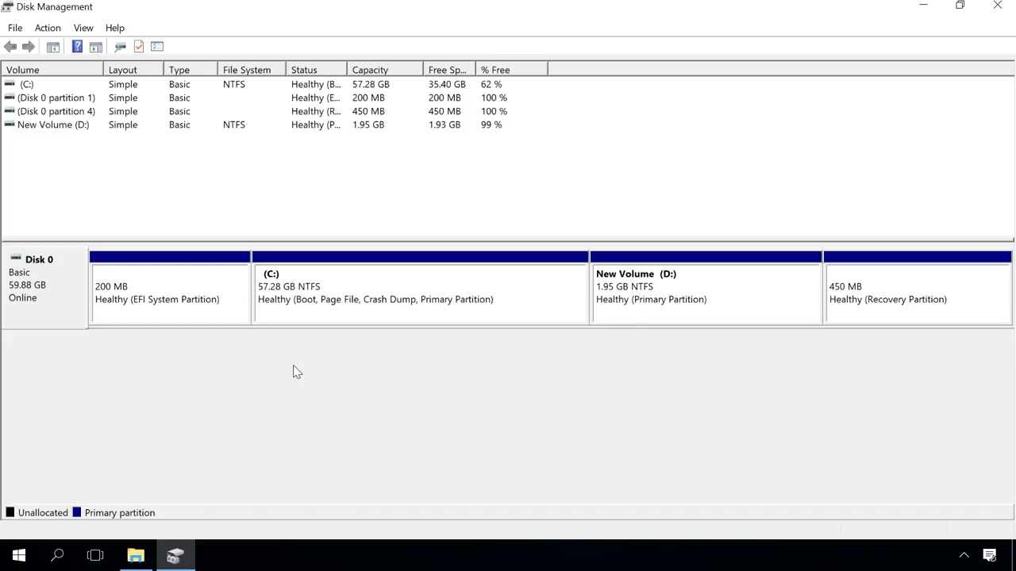
Open This PC in File Explorer and select the new New Volume (D:) drive.
left_click(139, 556)
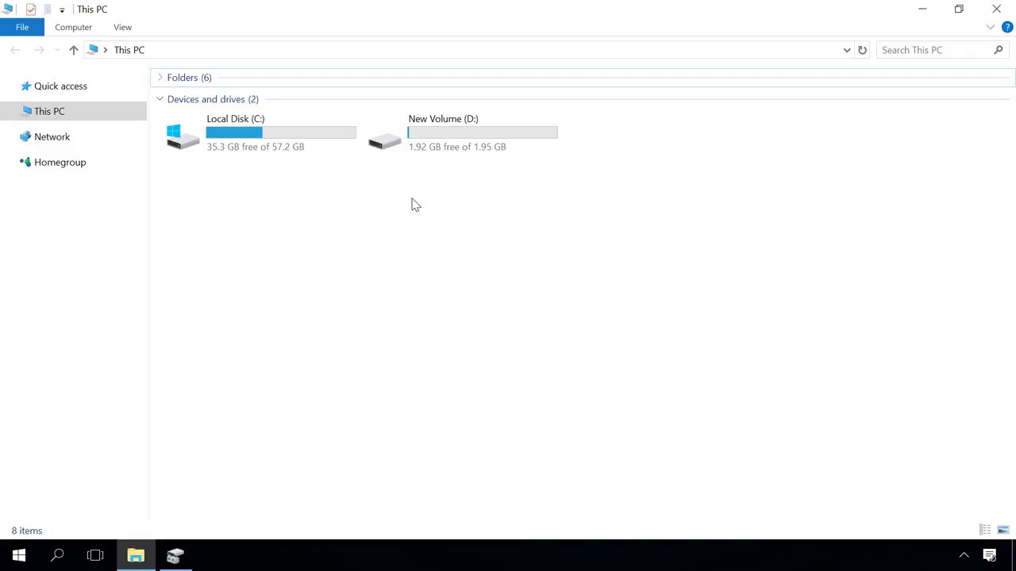
left_click(421, 147)
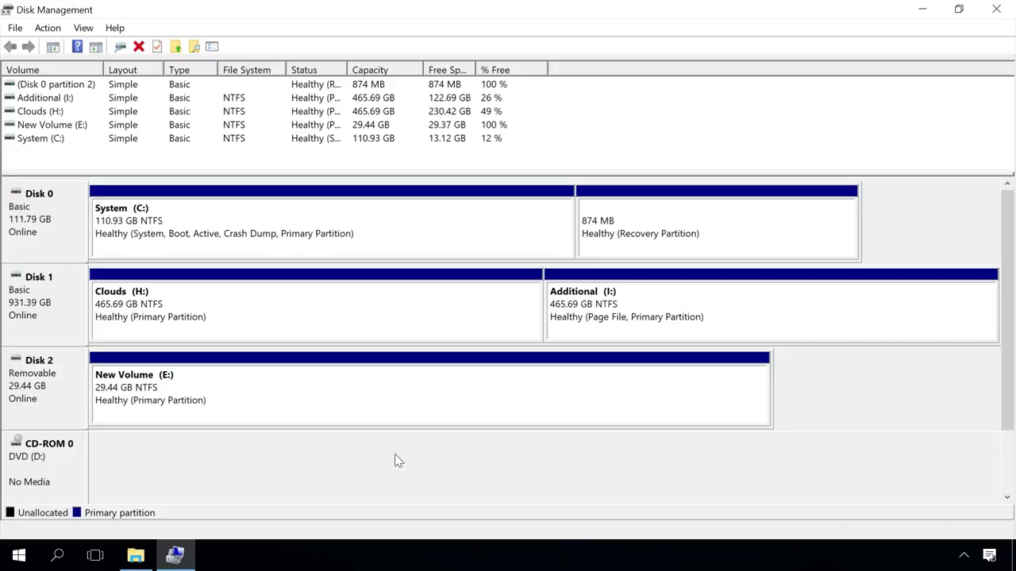
Shrink Disk 2's New Volume (E:) by 3000 MB, then select the freed 2.93 GB space.
left_click(368, 374)
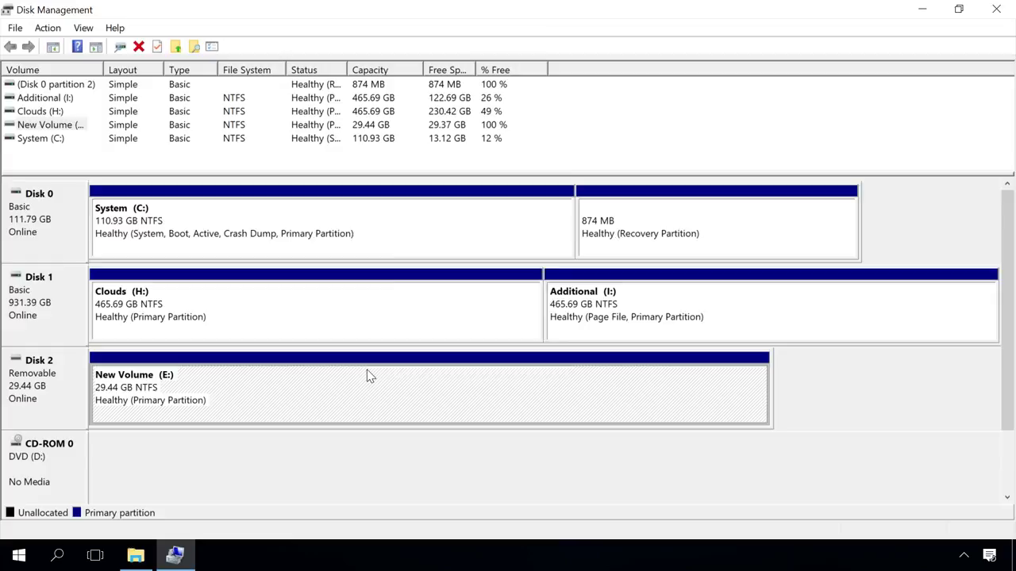
right_click(369, 374)
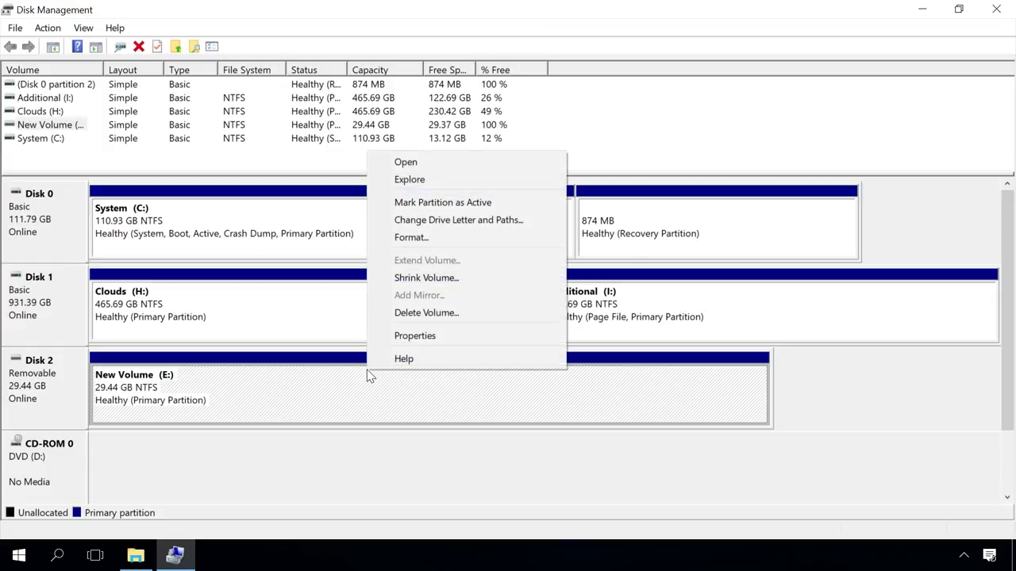
left_click(438, 277)
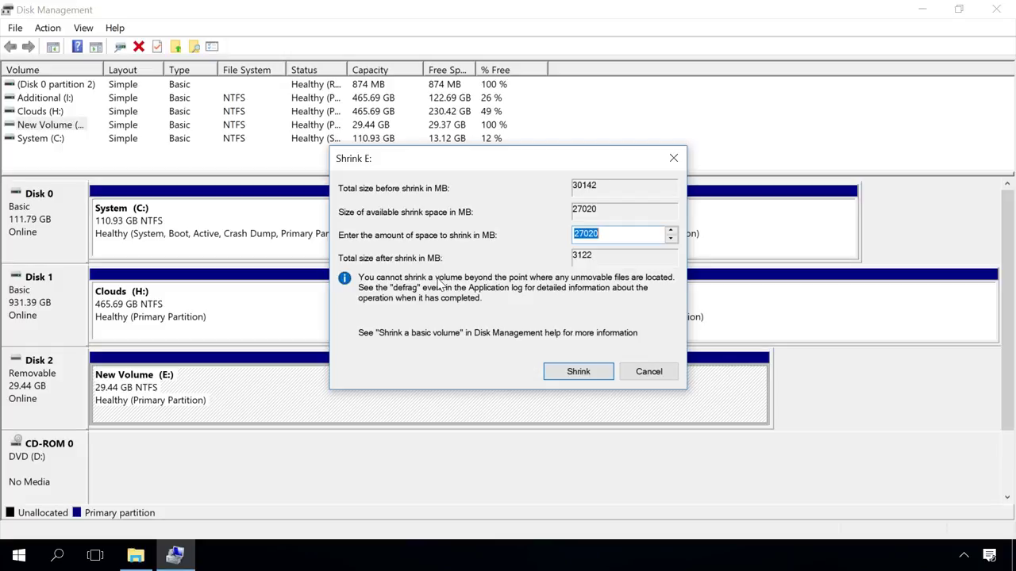
type("3000")
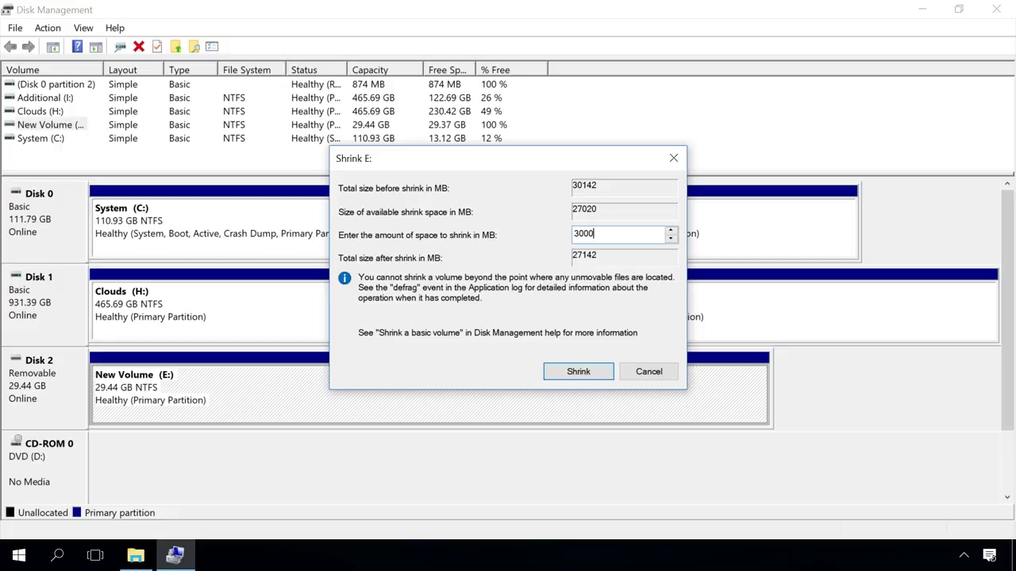
left_click(599, 374)
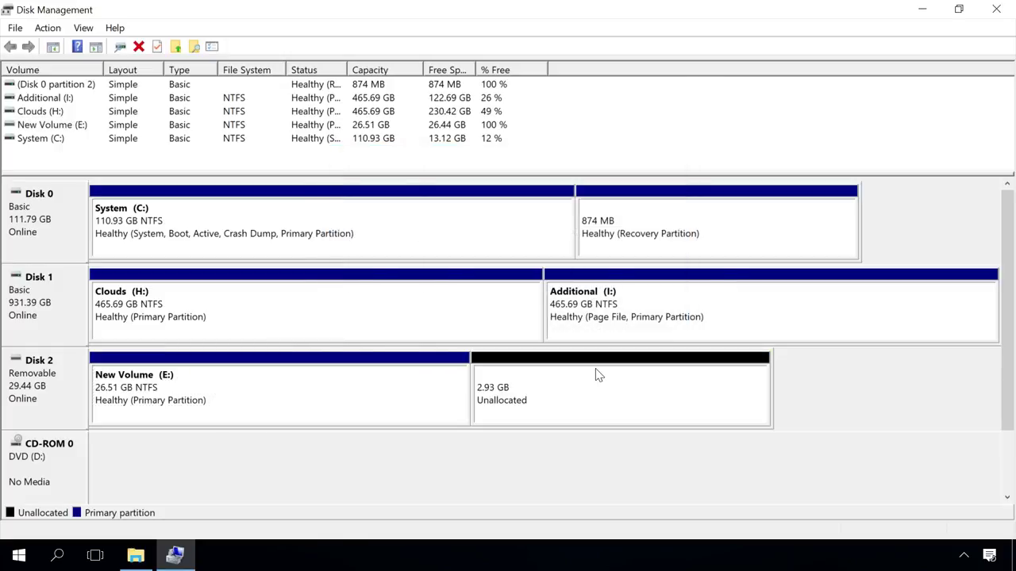
left_click(599, 375)
right_click(596, 373)
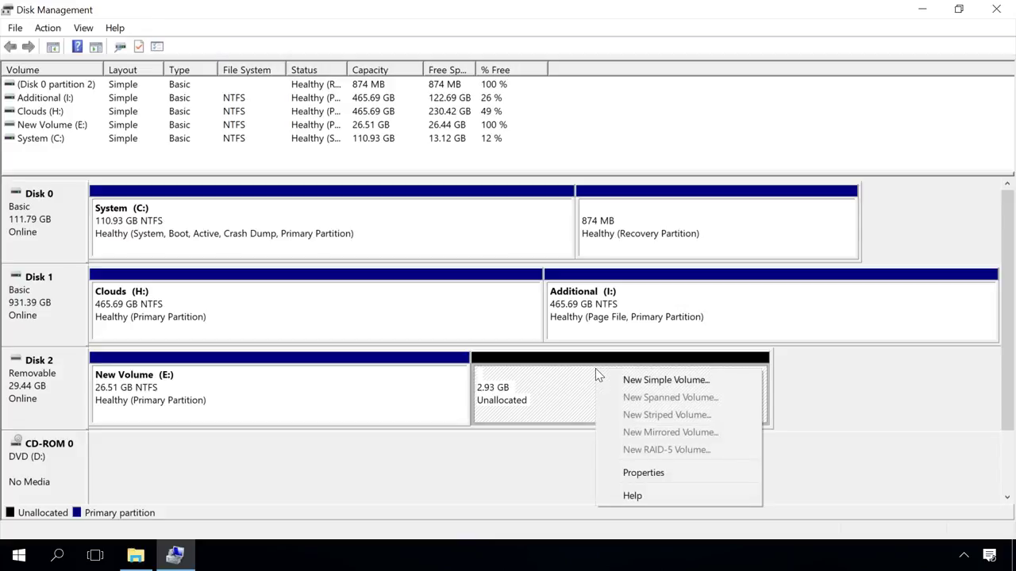
Run the New Simple Volume wizard with default size, drive letter F and NTFS file system.
left_click(646, 380)
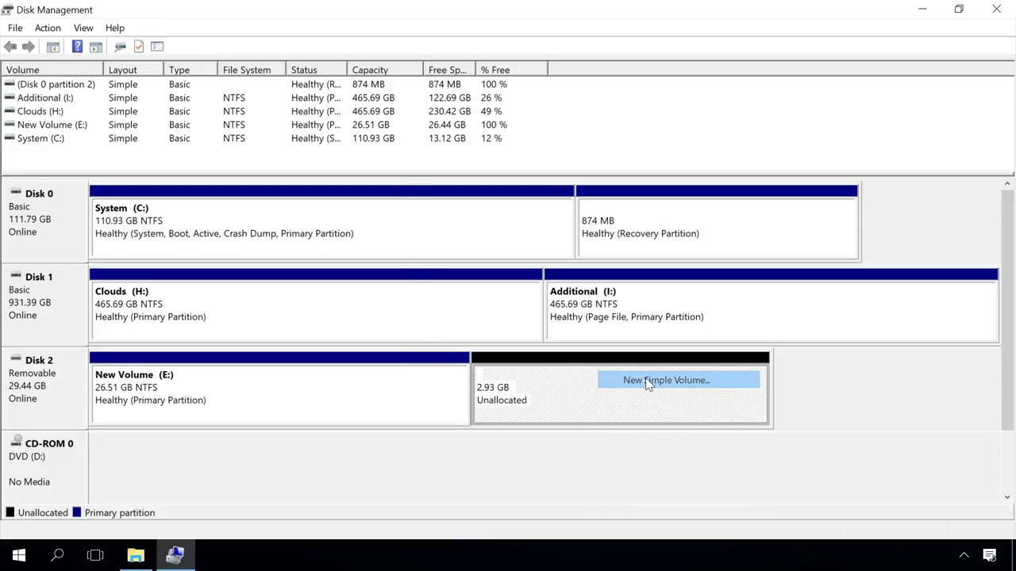
left_click(299, 374)
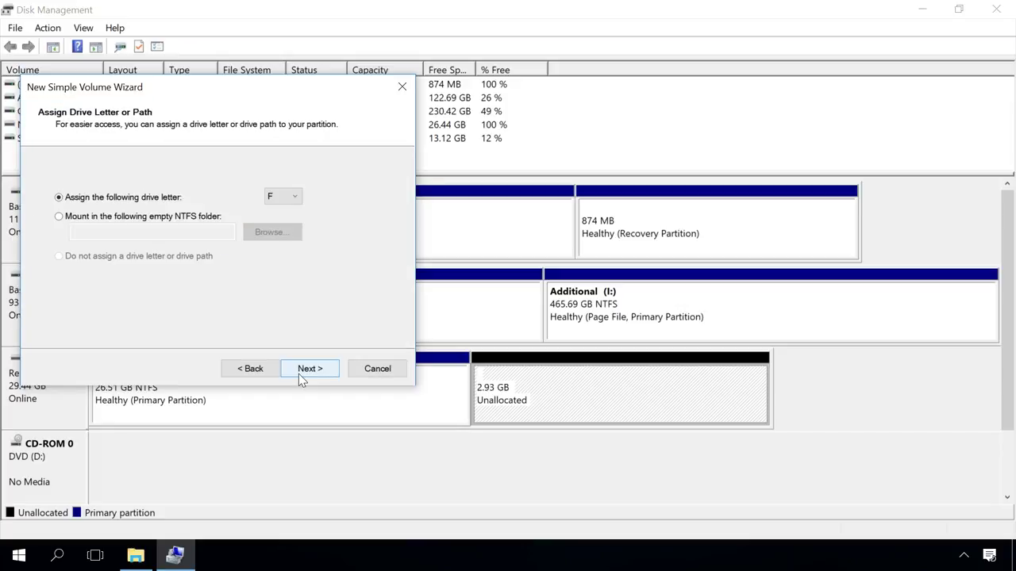
left_click(299, 374)
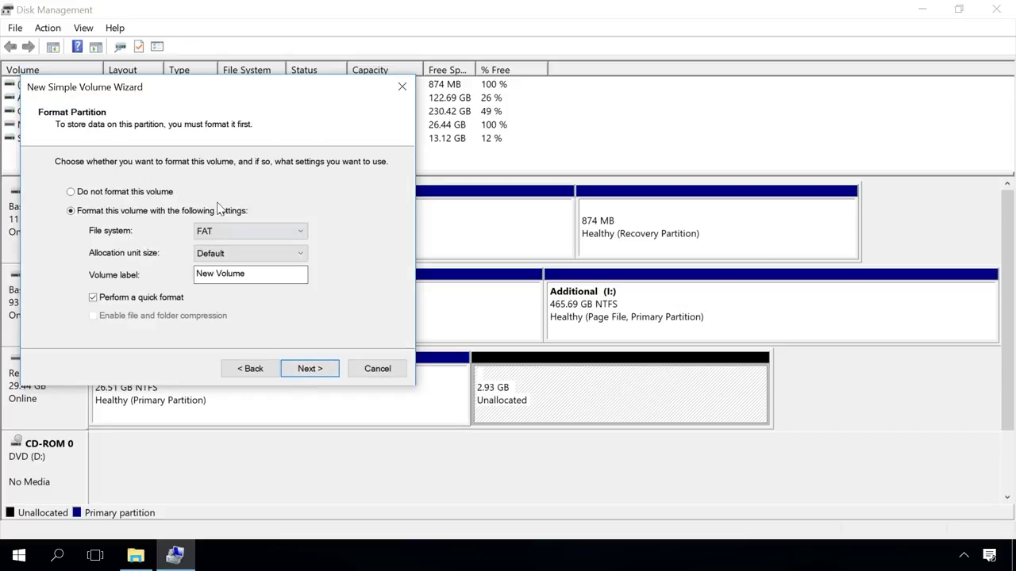
left_click(216, 234)
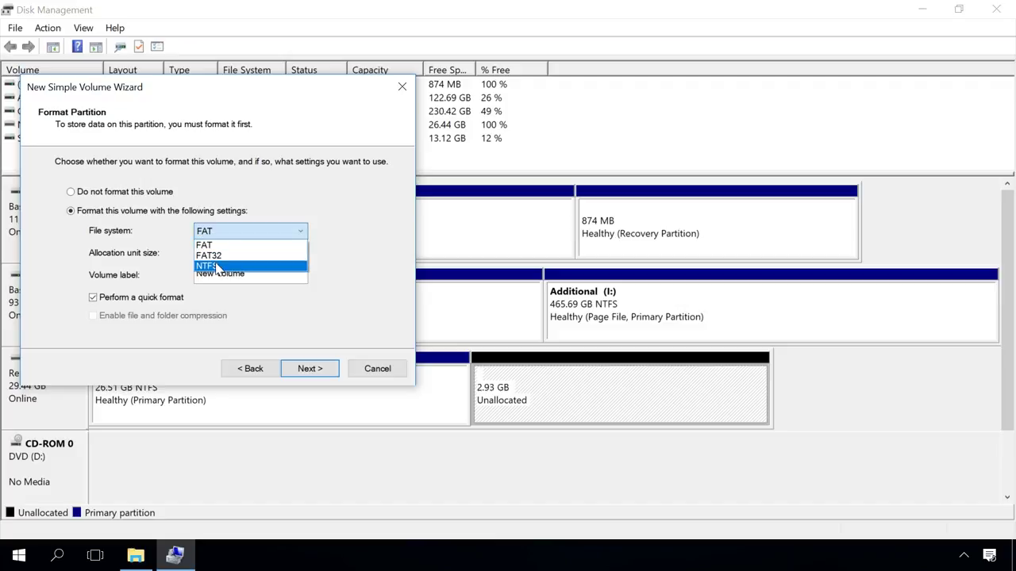
left_click(216, 267)
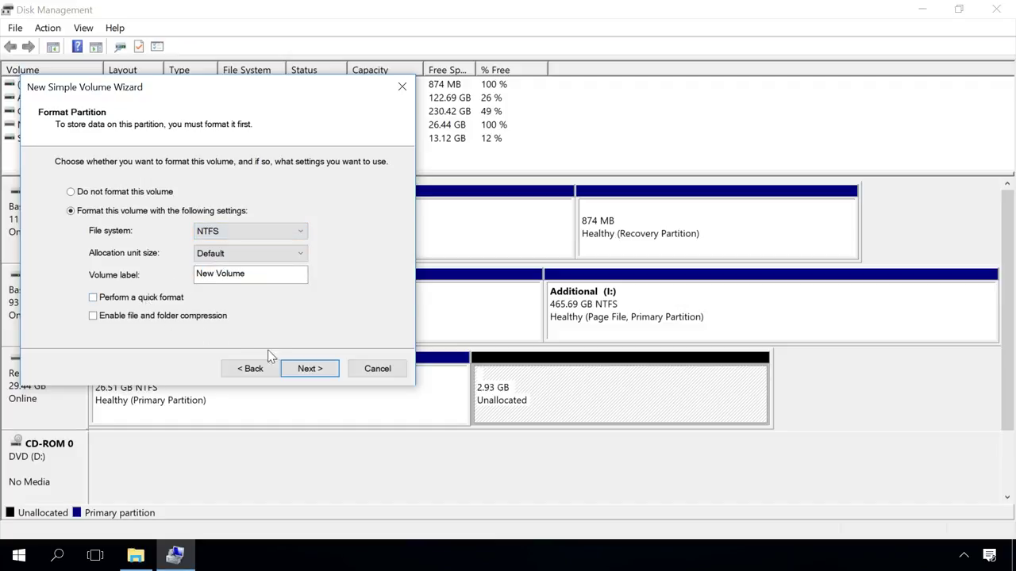
left_click(312, 373)
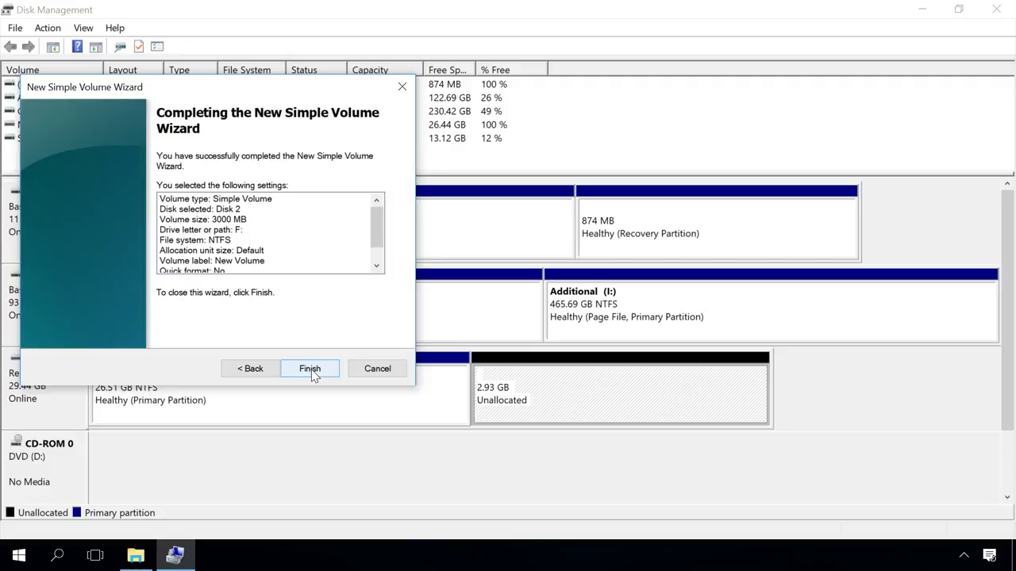
left_click(310, 369)
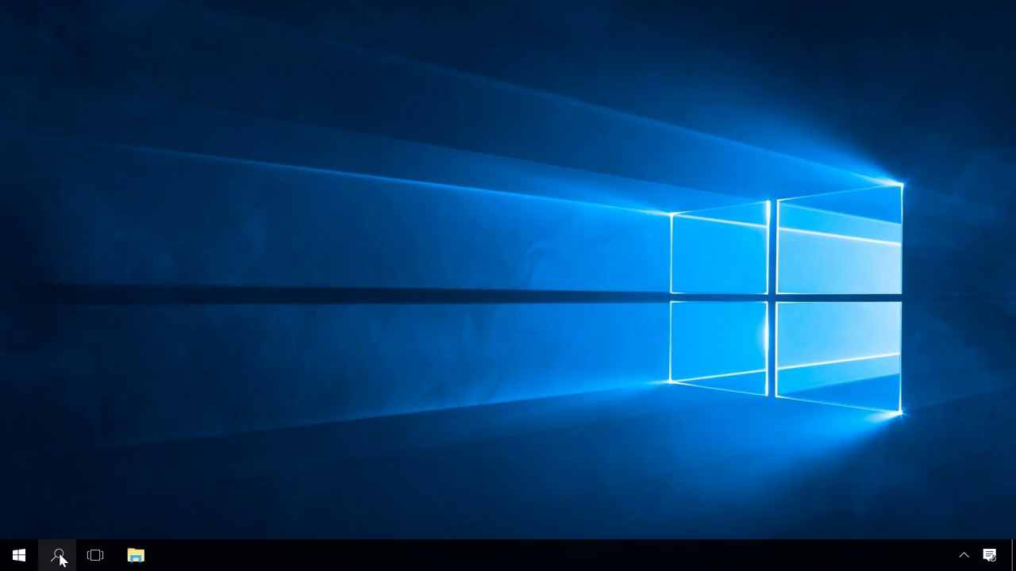
Launch Command Prompt as administrator from a Start search for 'cmd'.
left_click(59, 556)
type("c")
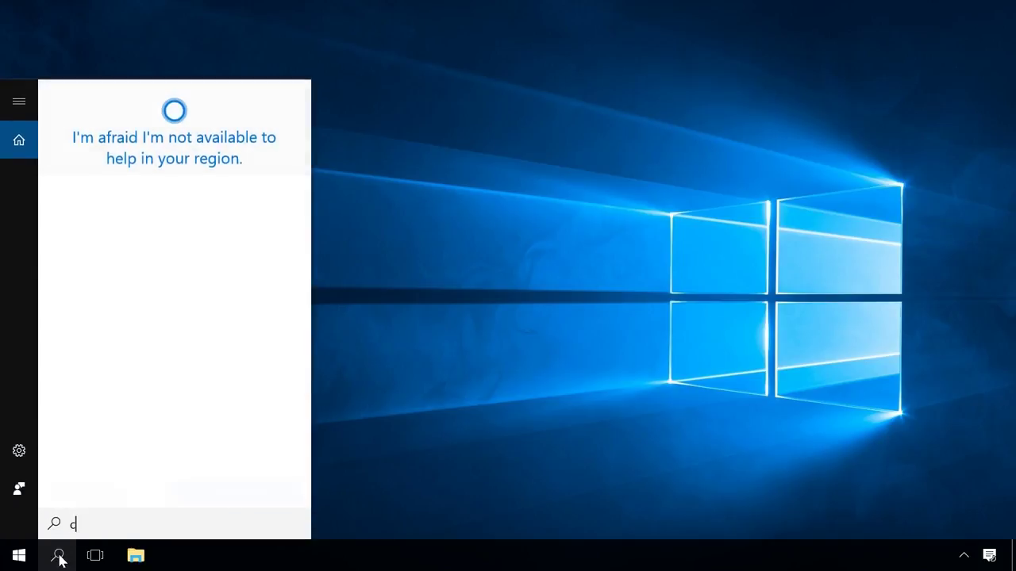
type("md")
right_click(176, 181)
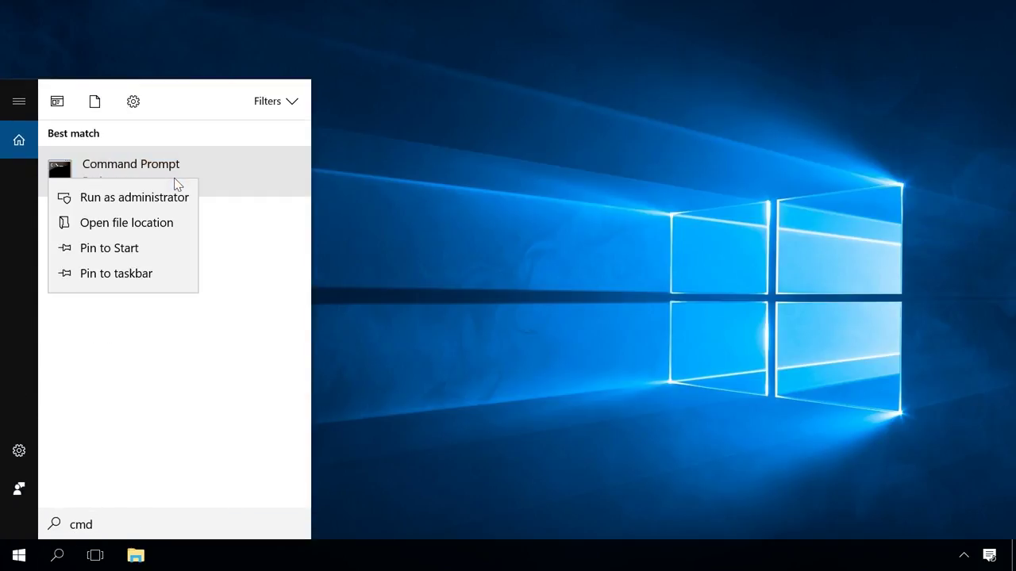
left_click(157, 199)
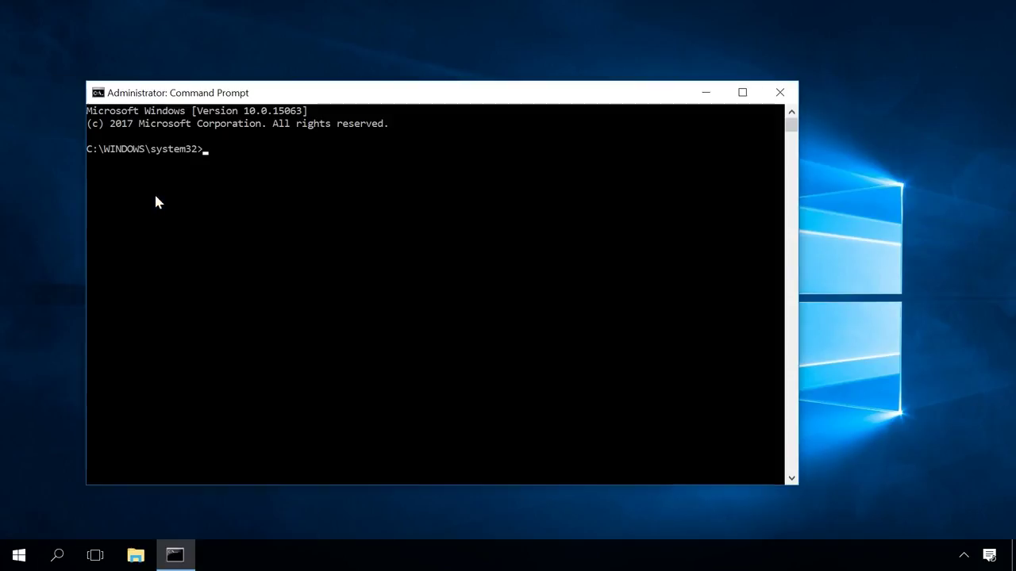
Maximize the window, start diskpart, list volumes and select volume 4, the removable drive.
left_click_drag(385, 93, 385, 11)
type("diskpart")
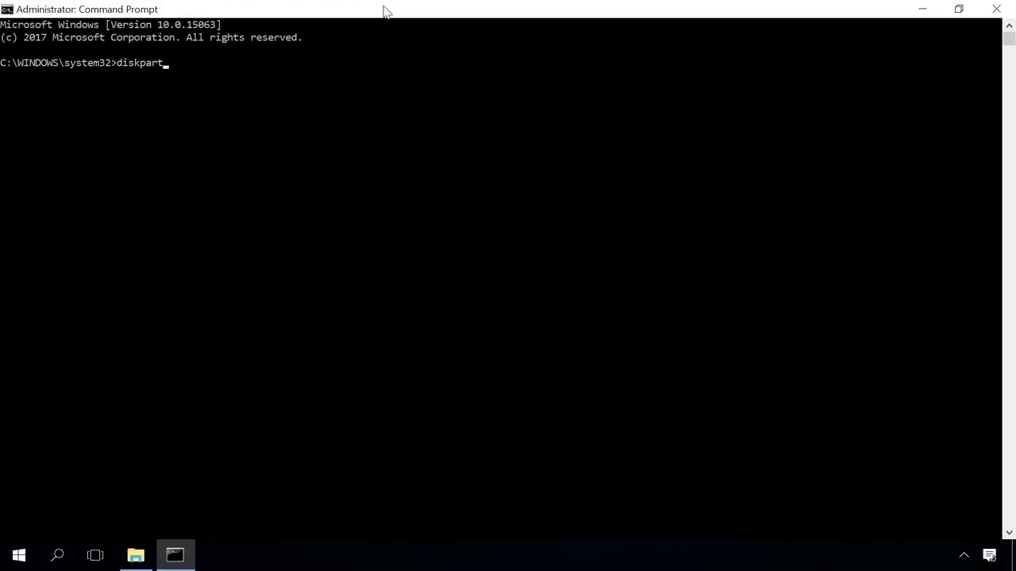
key("Return")
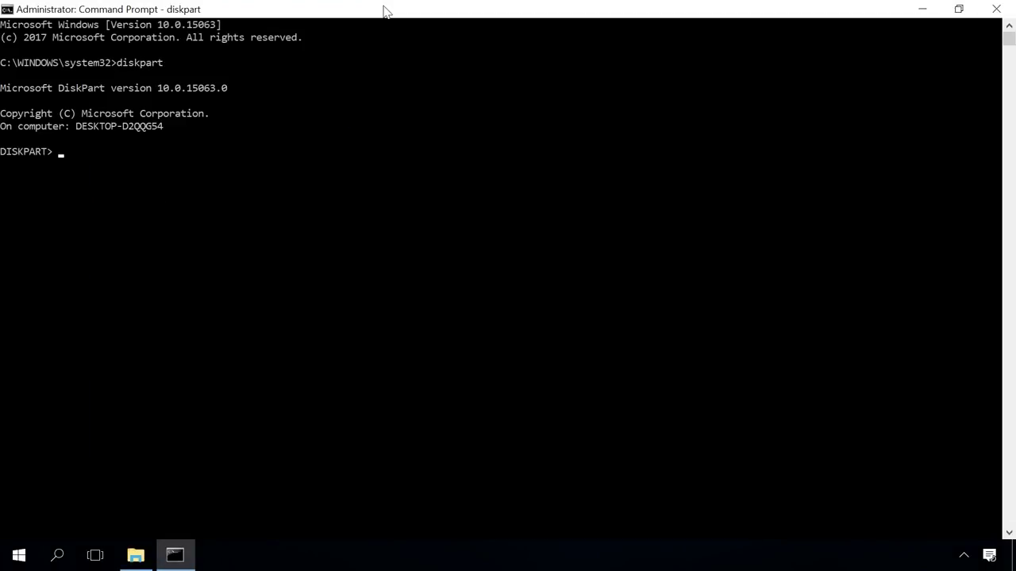
type("list volume")
key("Return")
type("sel")
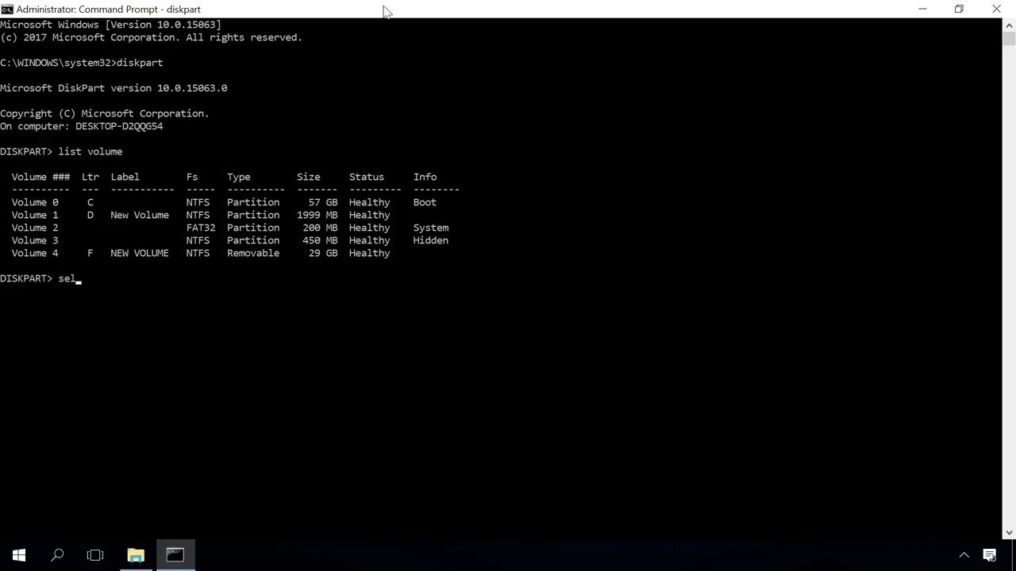
type("ect v")
type("olume")
type(" 4")
key("Return")
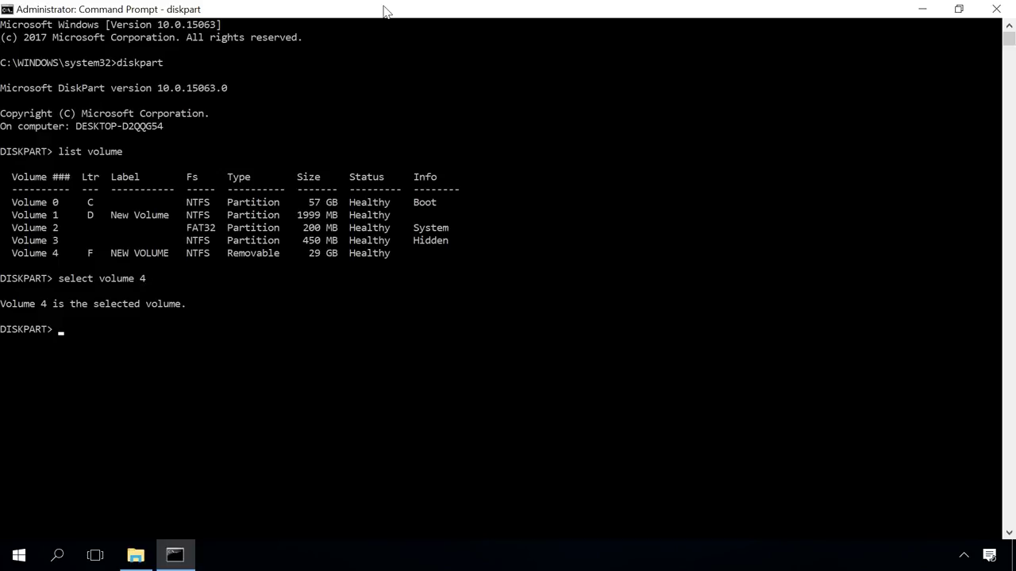
Shrink volume 4 by 3000 MB, create a primary partition, quick-format it NTFS, assign letter K.
type("shrink ")
type("desi")
type("red=3000")
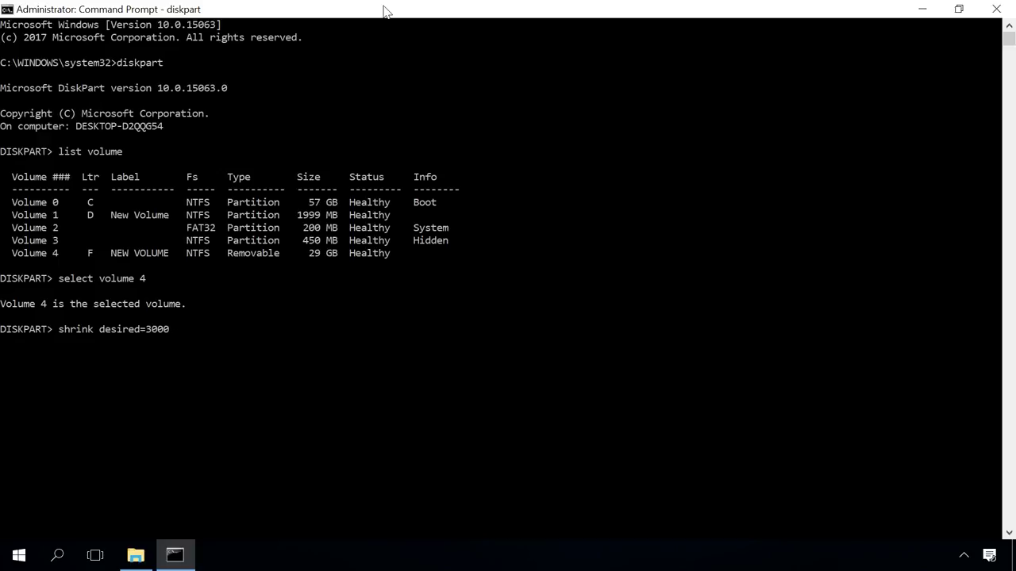
key("Return")
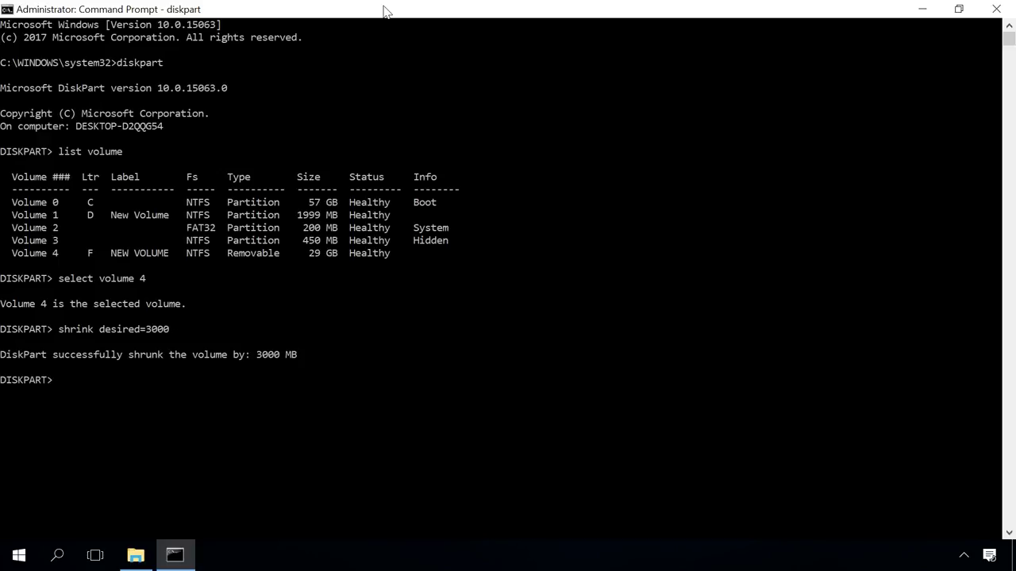
type("create pa")
type("rtition")
type(" prima")
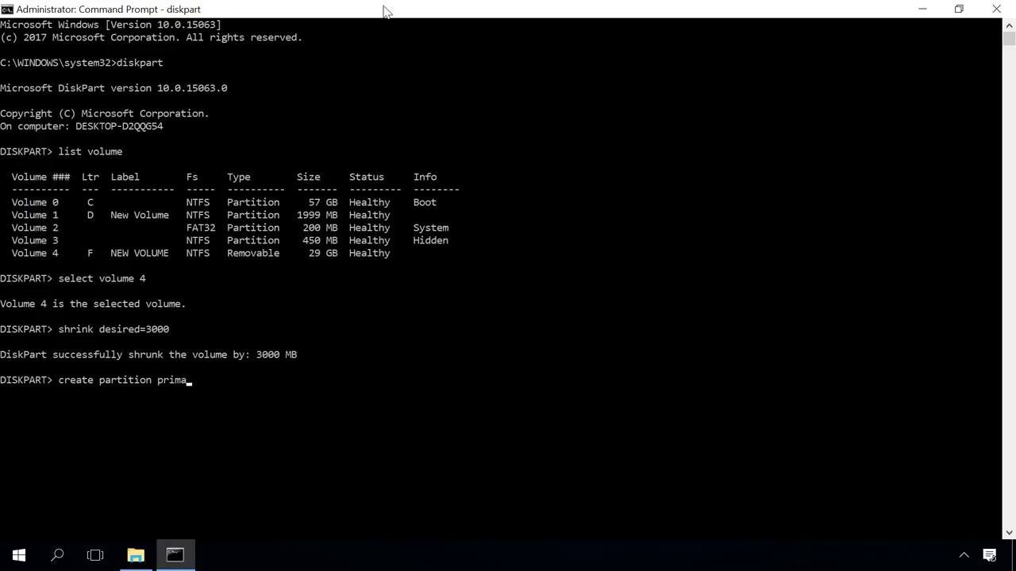
type("ry")
key("Return")
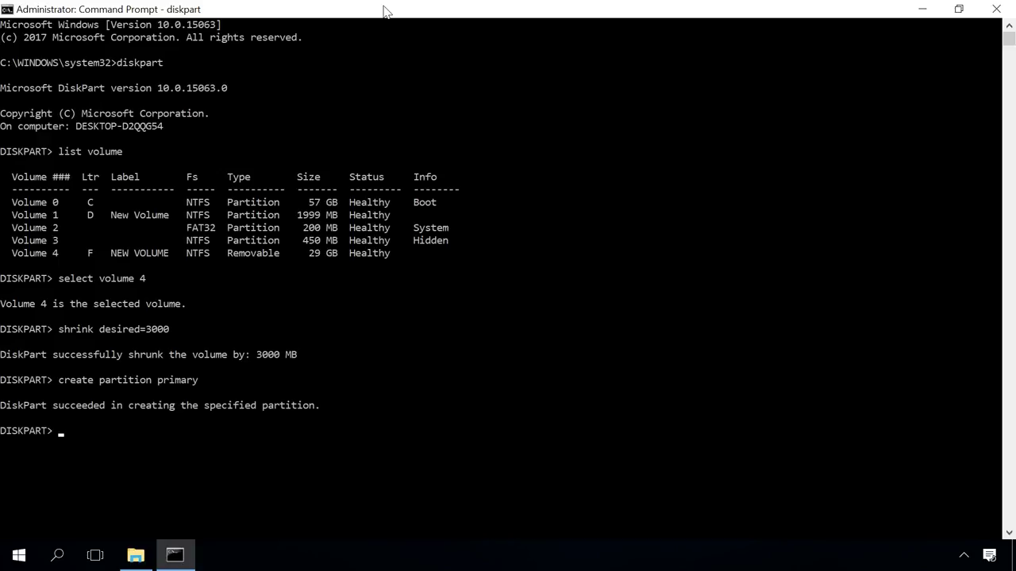
type("format")
type(" fs")
type("=ntfs ")
type("quick")
key("Return")
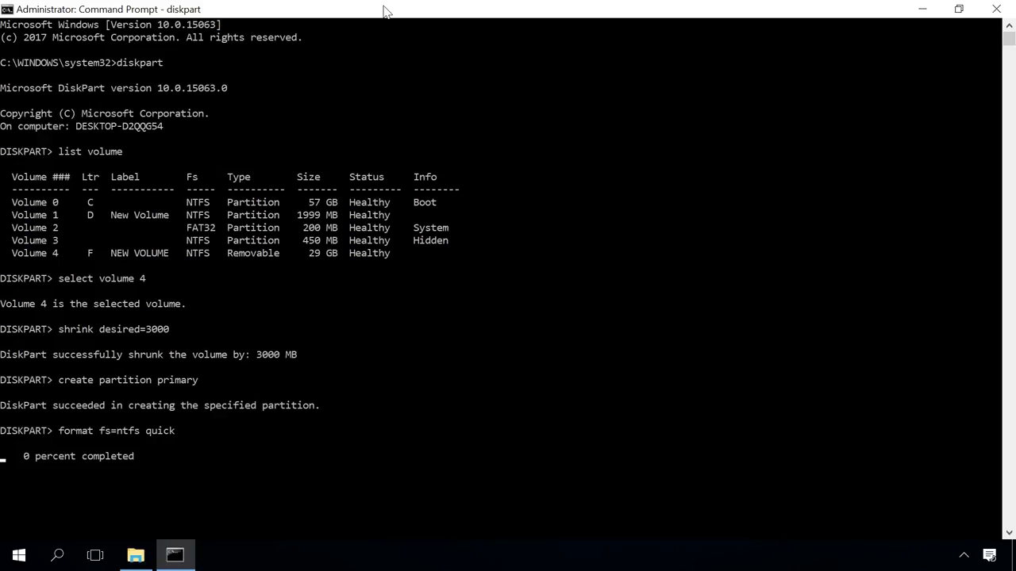
type("ass")
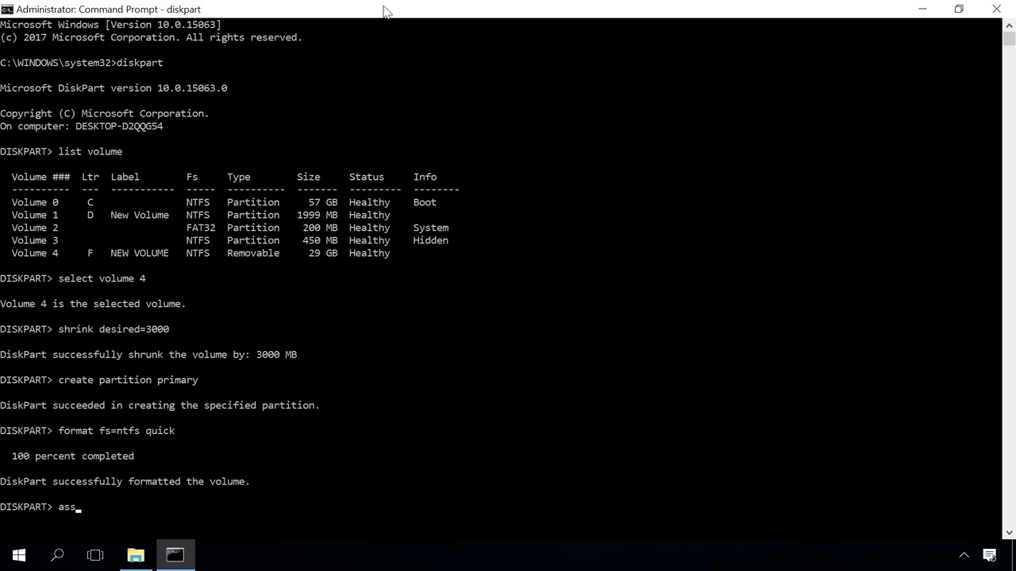
type("ign letter=K")
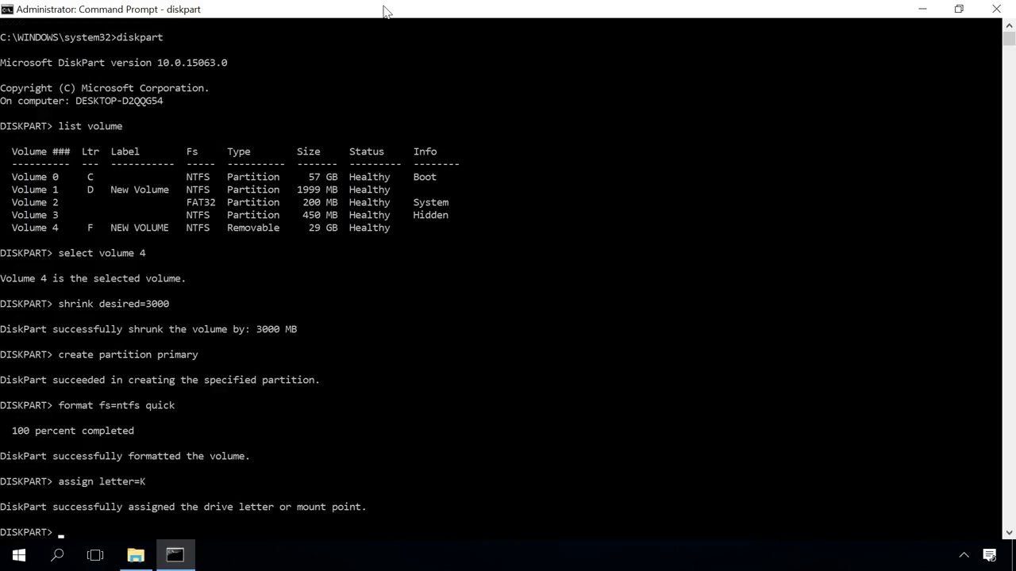
Check in This PC that USB Drive (K:) appears beside NEW VOLUME (F:).
left_click(135, 555)
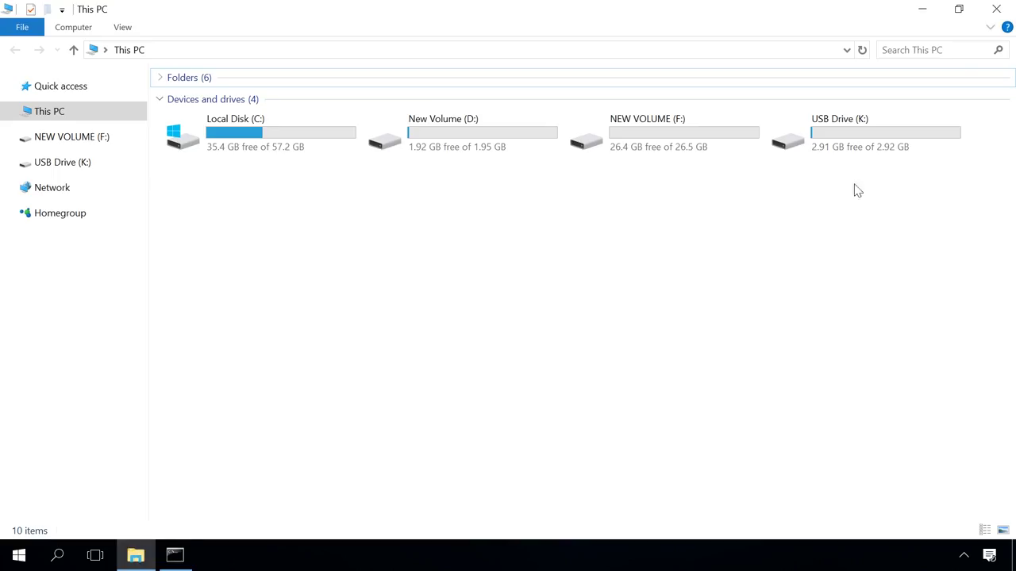
left_click(803, 148)
left_click(754, 149)
left_click(748, 188)
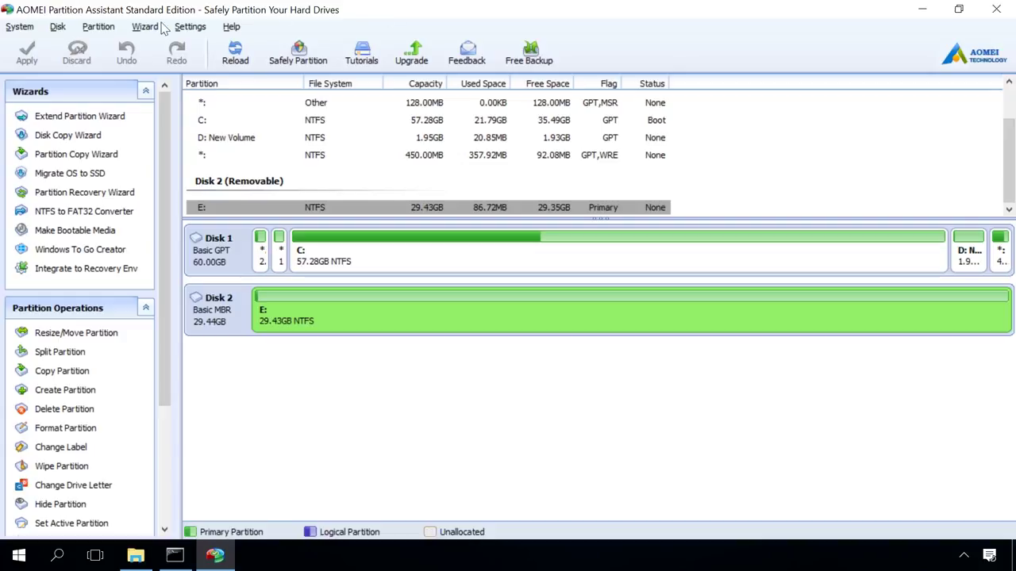
Split partition E: to create a new 5.00GB partition and apply the operation.
right_click(443, 305)
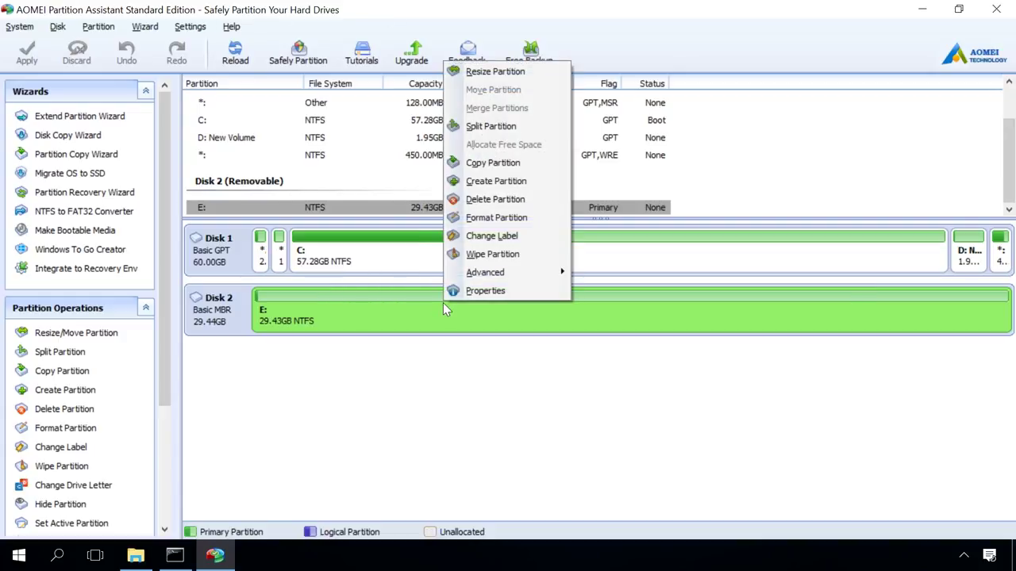
left_click(484, 127)
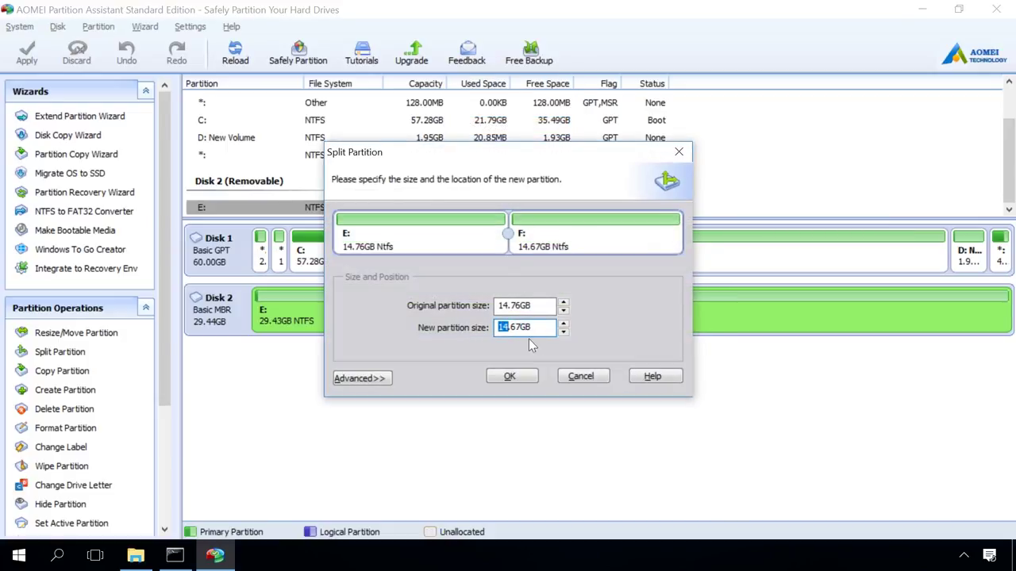
type("5.00")
left_click(514, 377)
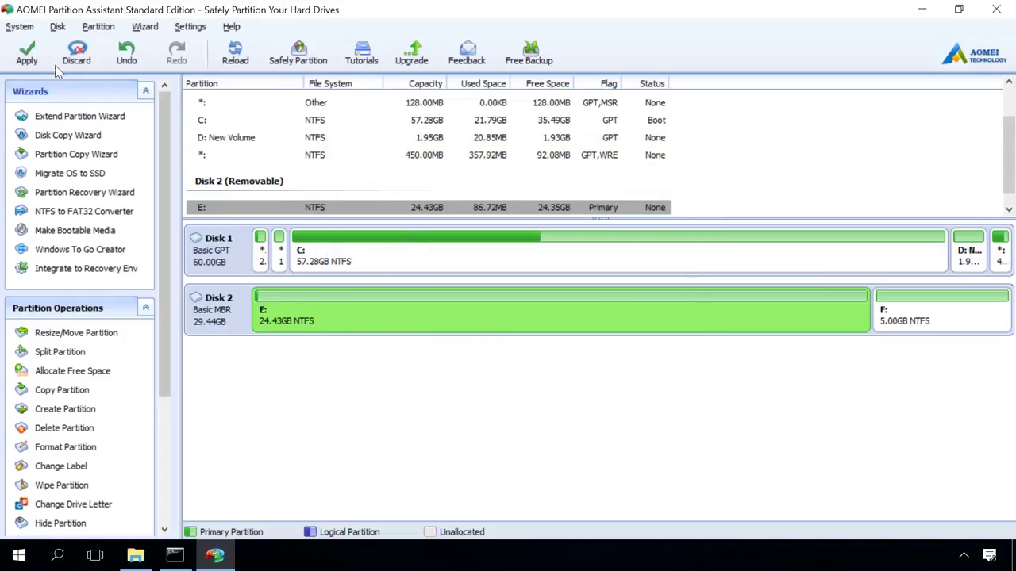
left_click(40, 56)
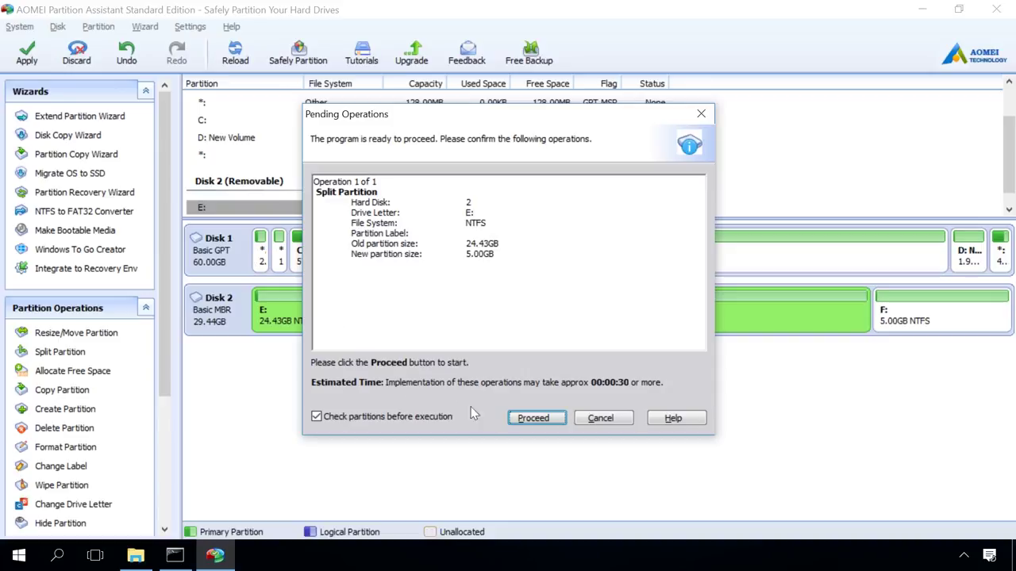
left_click(521, 421)
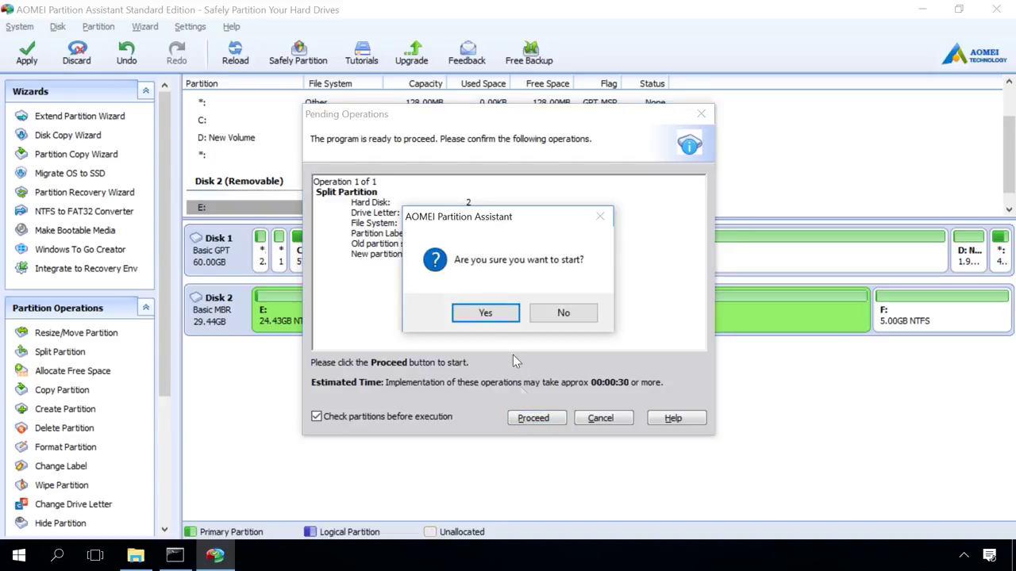
left_click(485, 314)
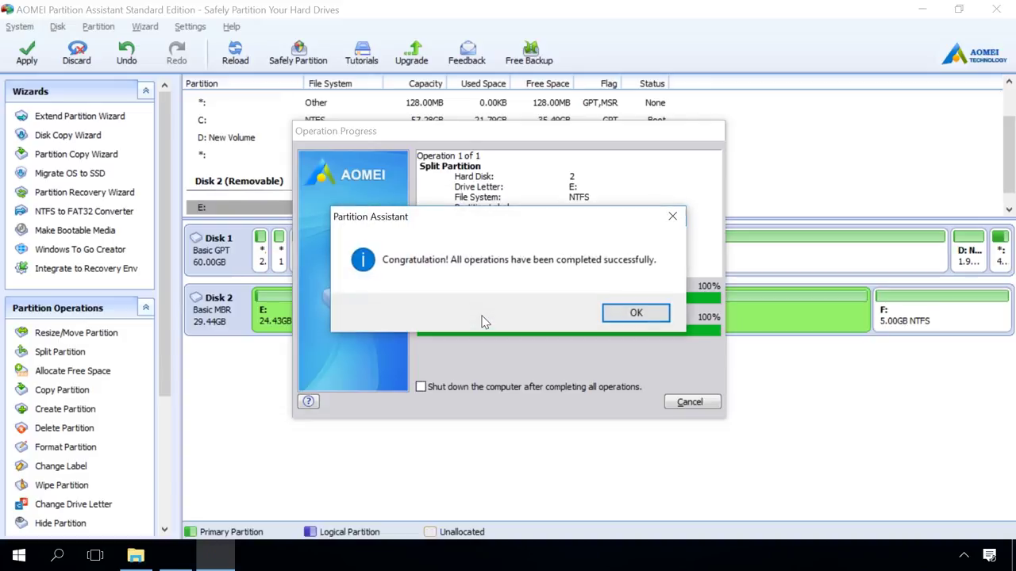
Dismiss the success message and verify This PC lists USB Drive (E:) and USB Drive (F:).
left_click(635, 311)
left_click(137, 556)
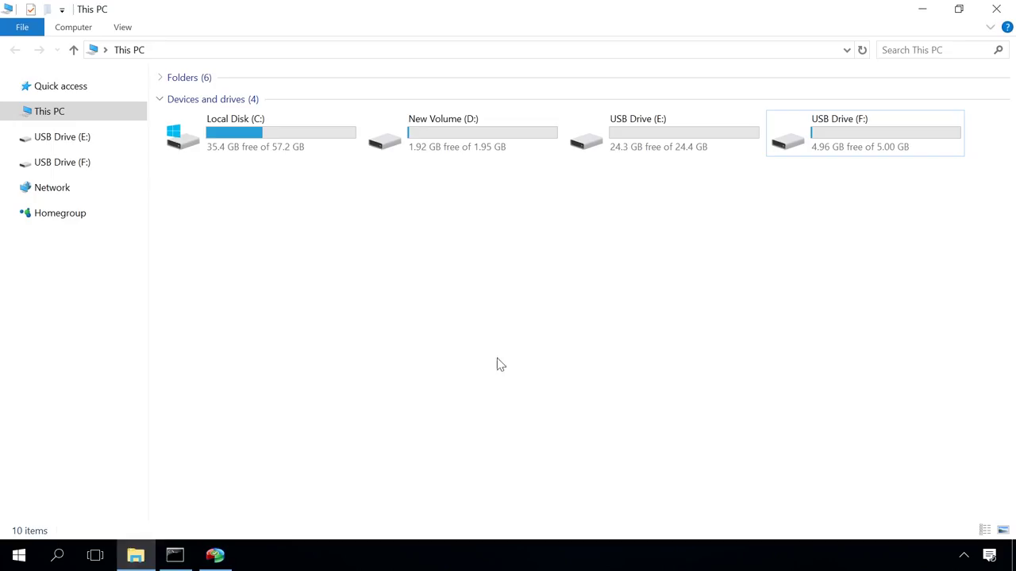
left_click(630, 136)
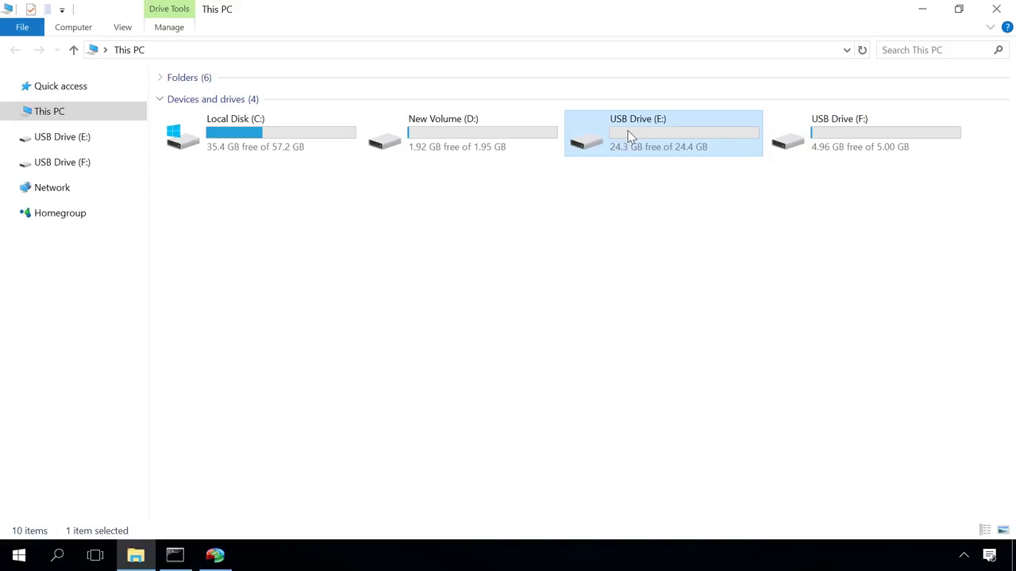
left_click(831, 137)
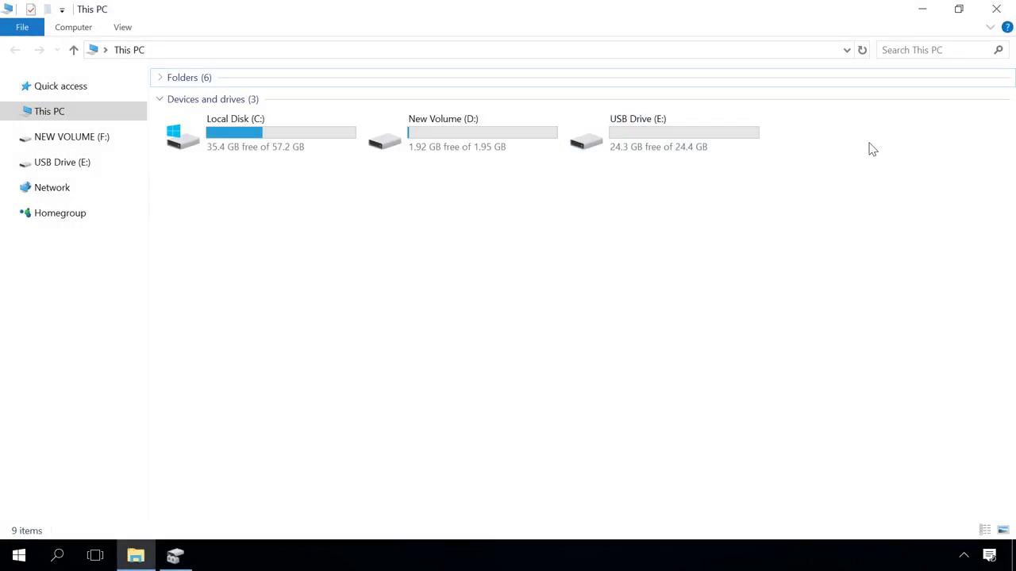
left_click(186, 561)
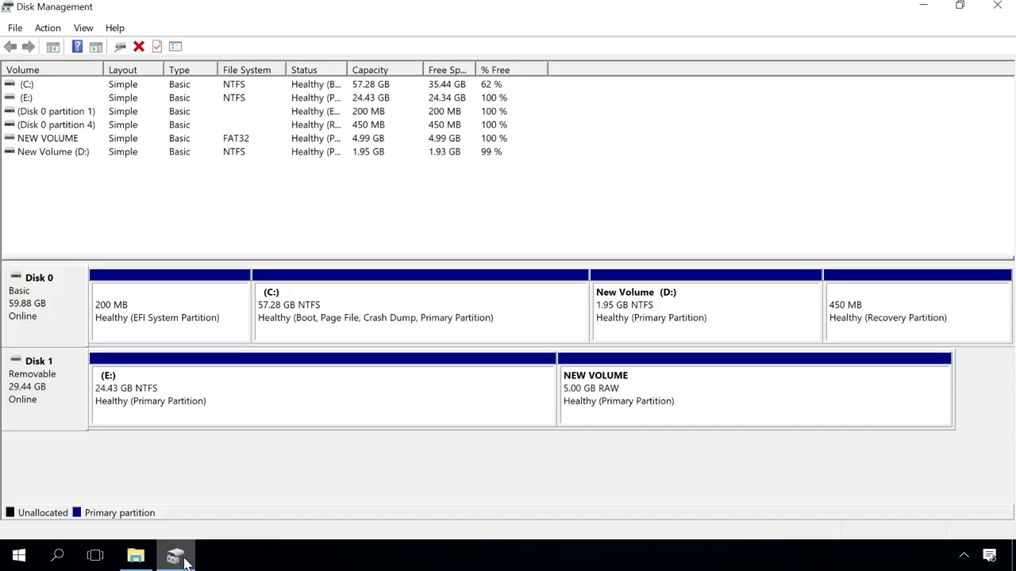
Format the 5.00 GB NEW VOLUME with the NTFS file system.
right_click(811, 361)
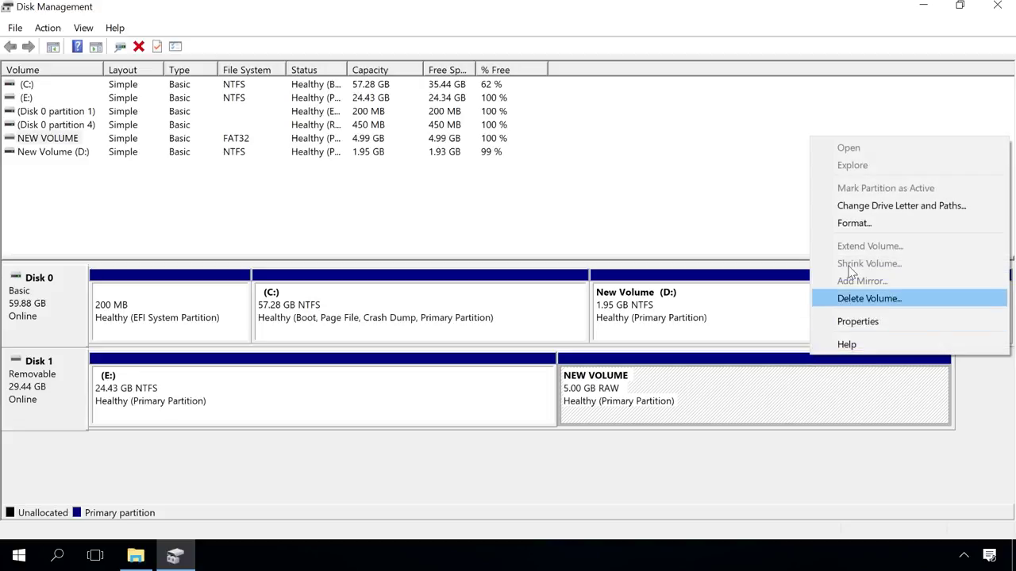
left_click(853, 223)
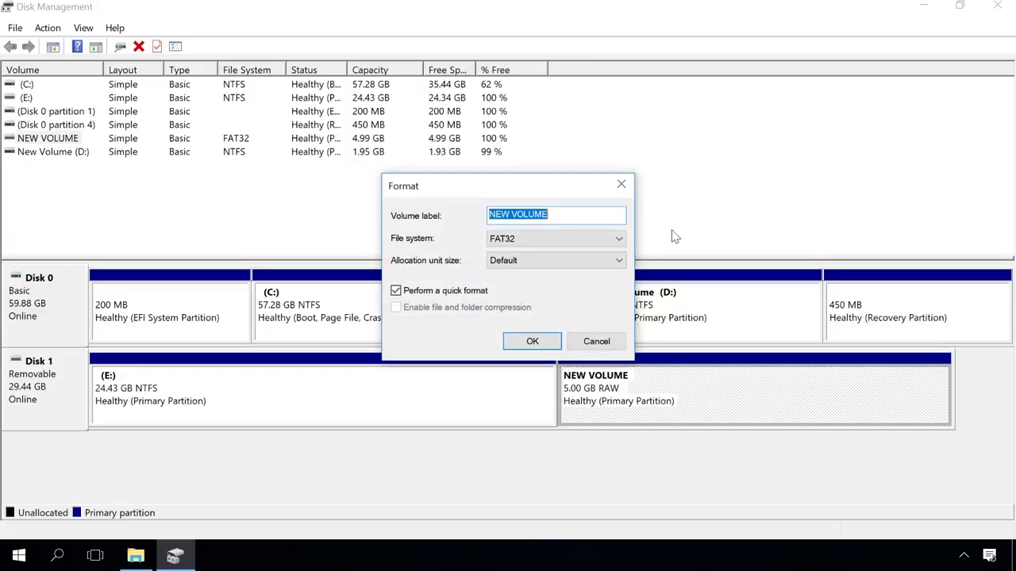
left_click(567, 242)
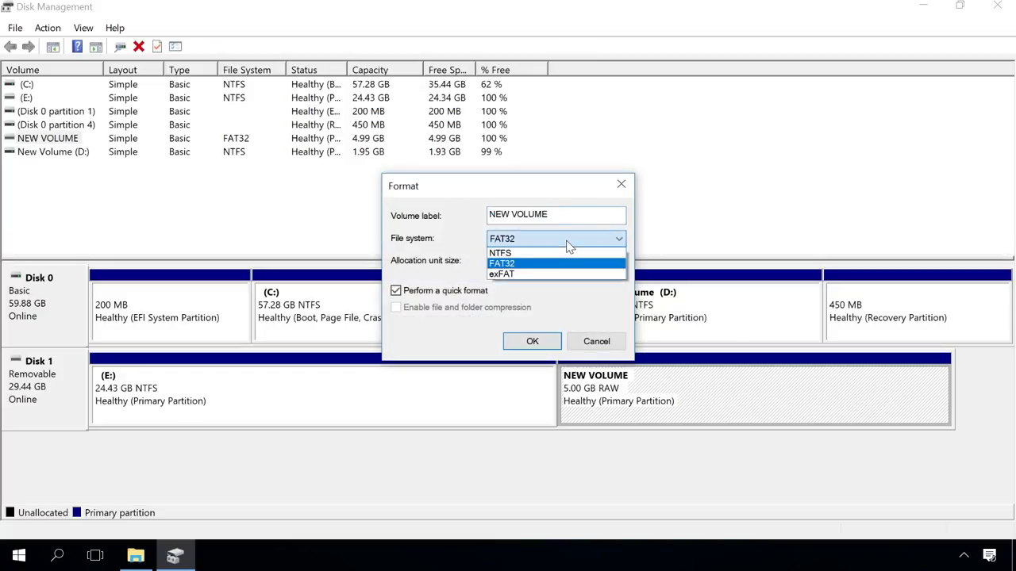
left_click(512, 253)
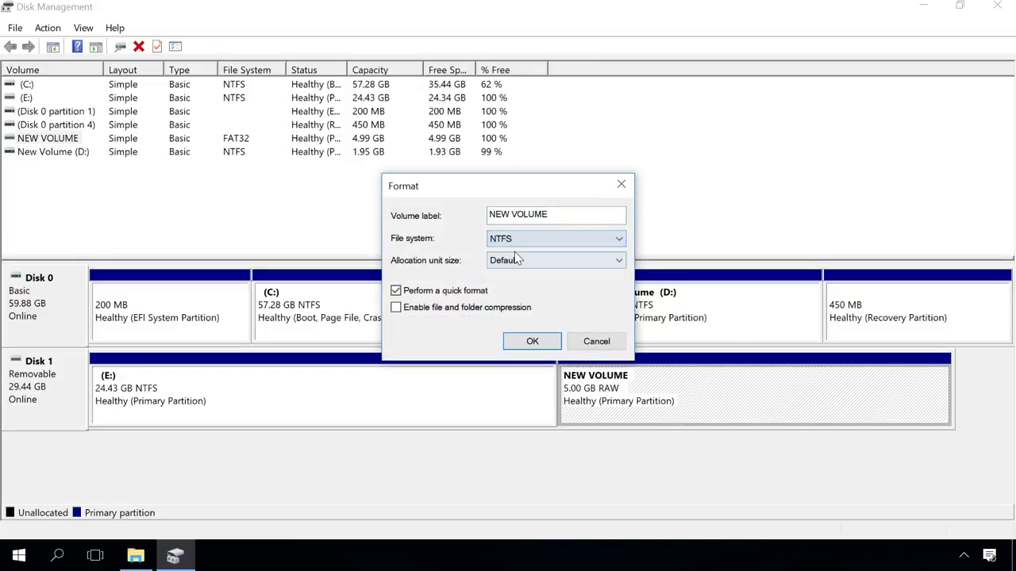
left_click(527, 344)
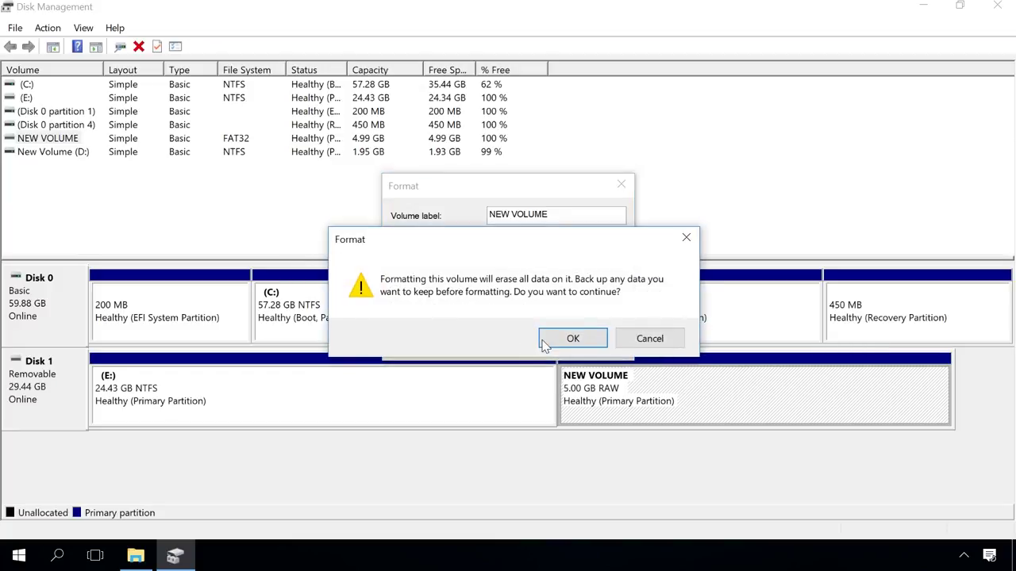
left_click(555, 338)
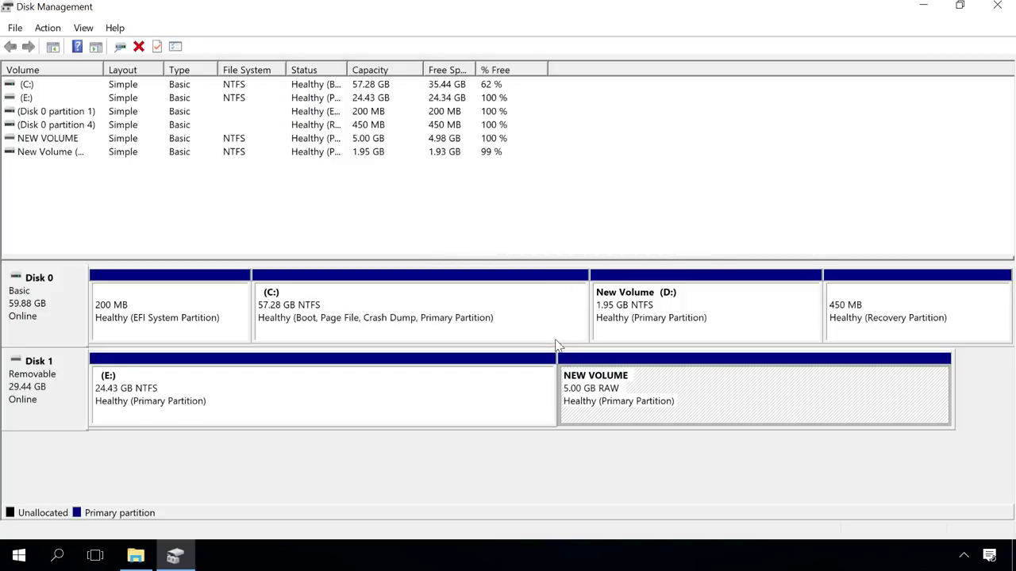
Assign drive letter F to NEW VOLUME.
right_click(825, 368)
left_click(866, 222)
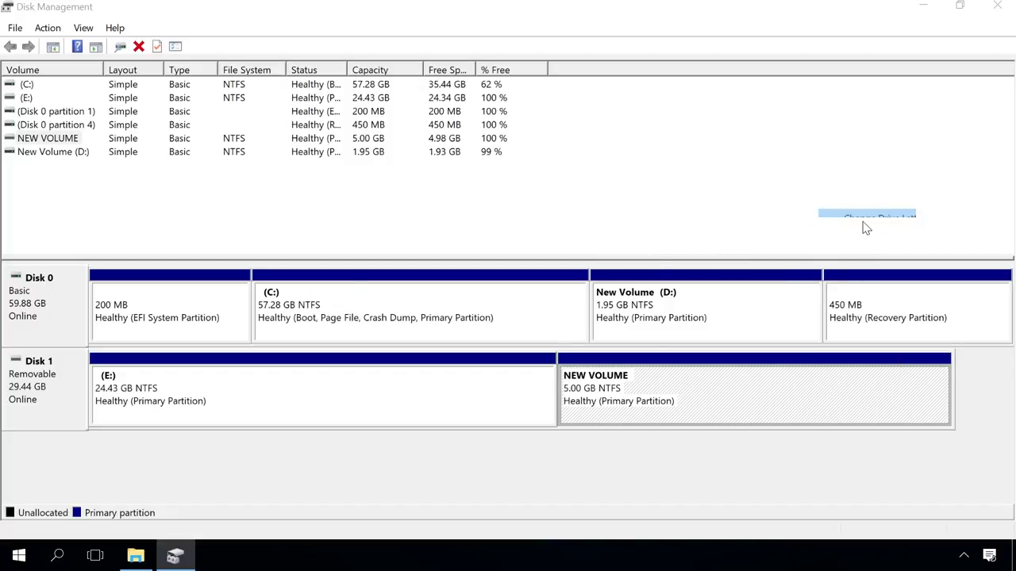
left_click(392, 322)
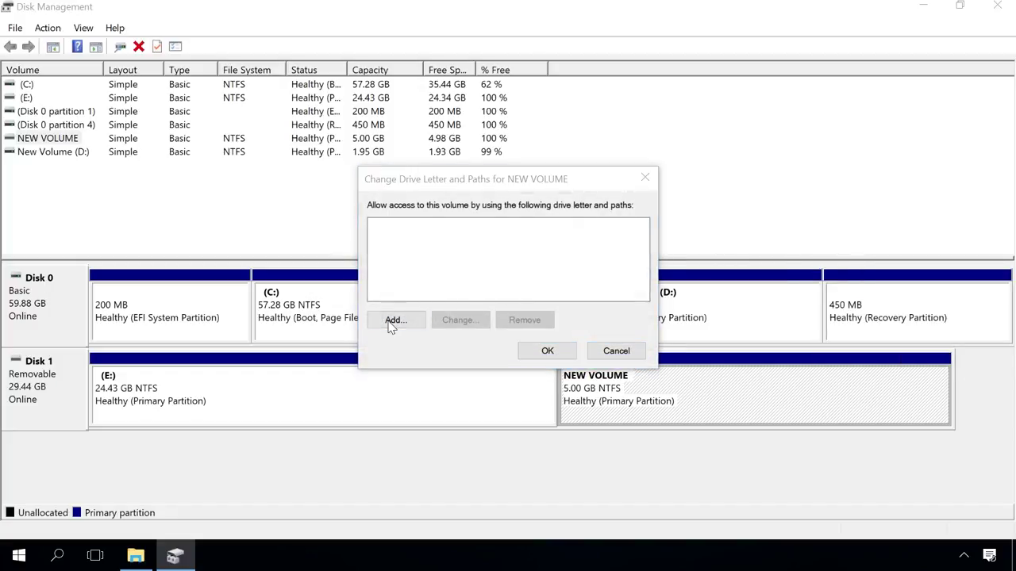
left_click(555, 323)
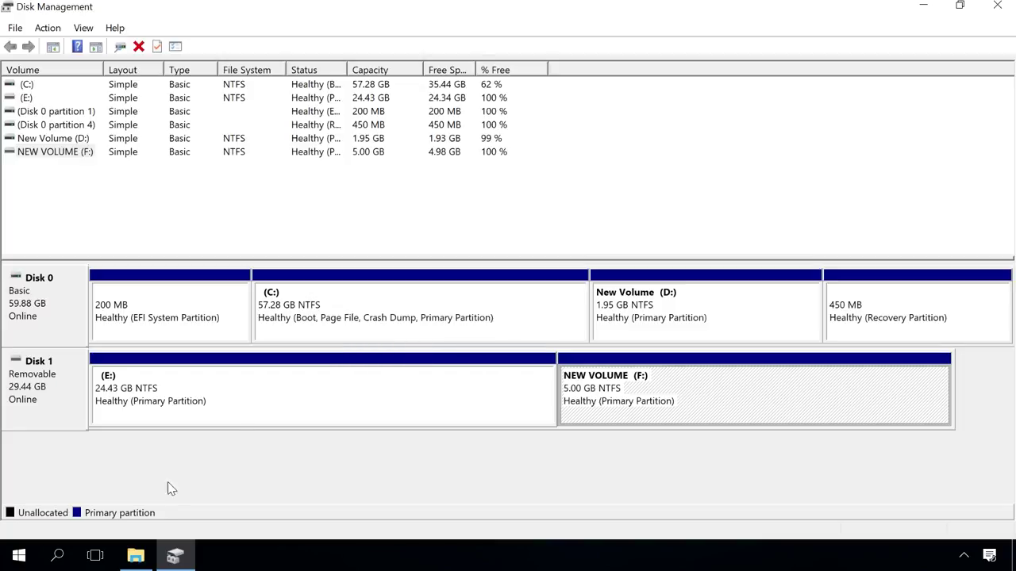
left_click(135, 556)
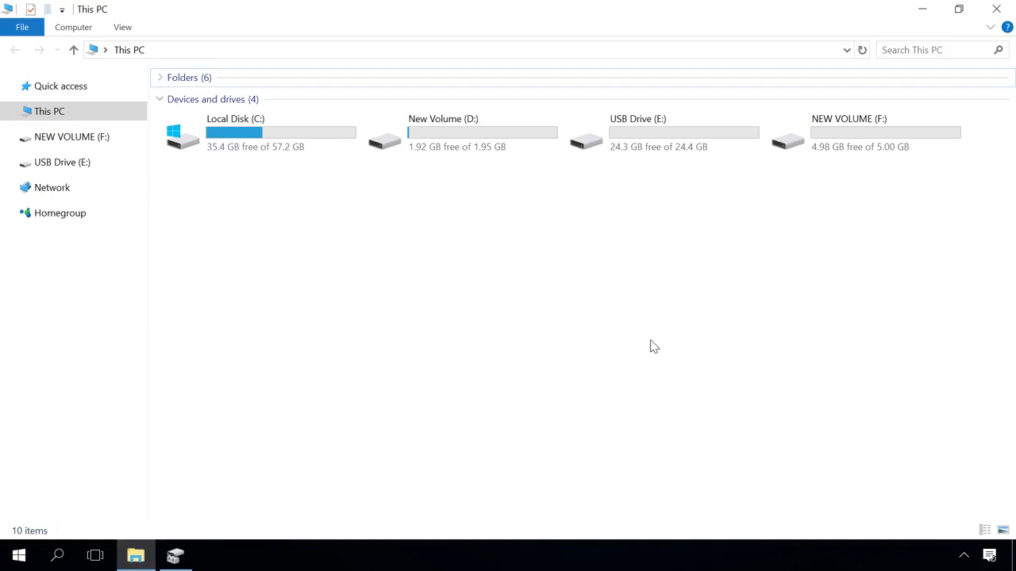
left_click(828, 151)
left_click(703, 134)
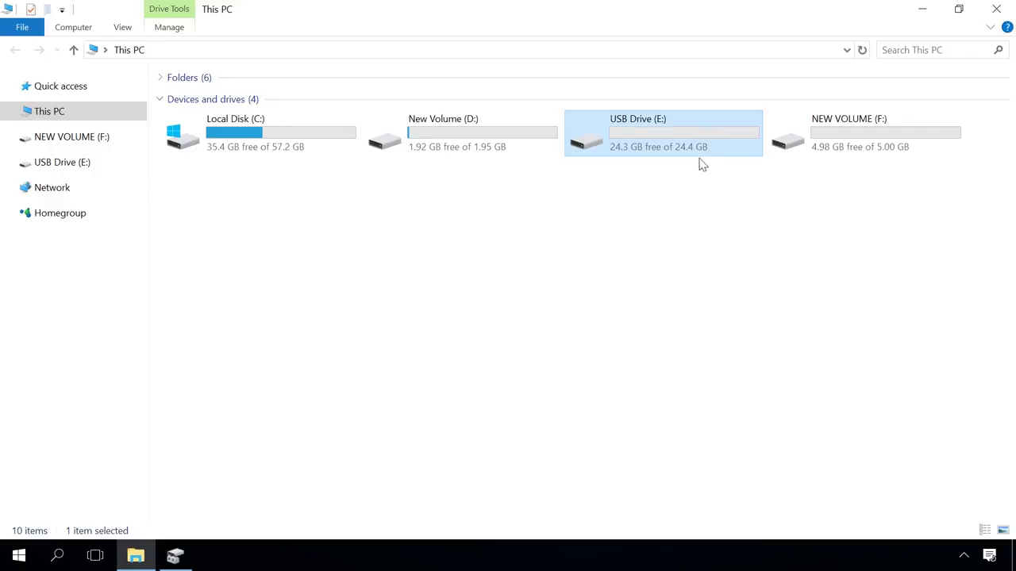
left_click(702, 185)
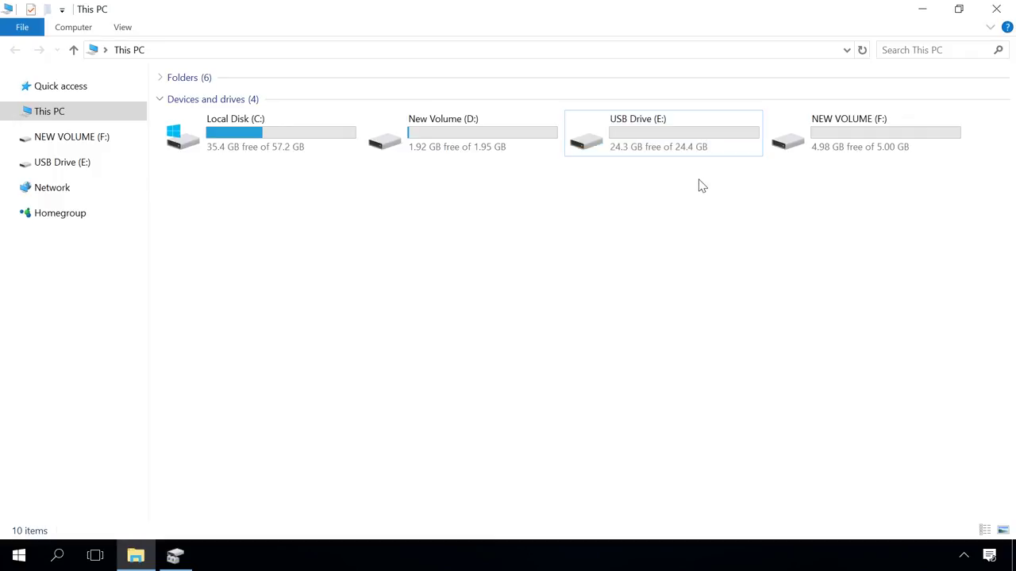